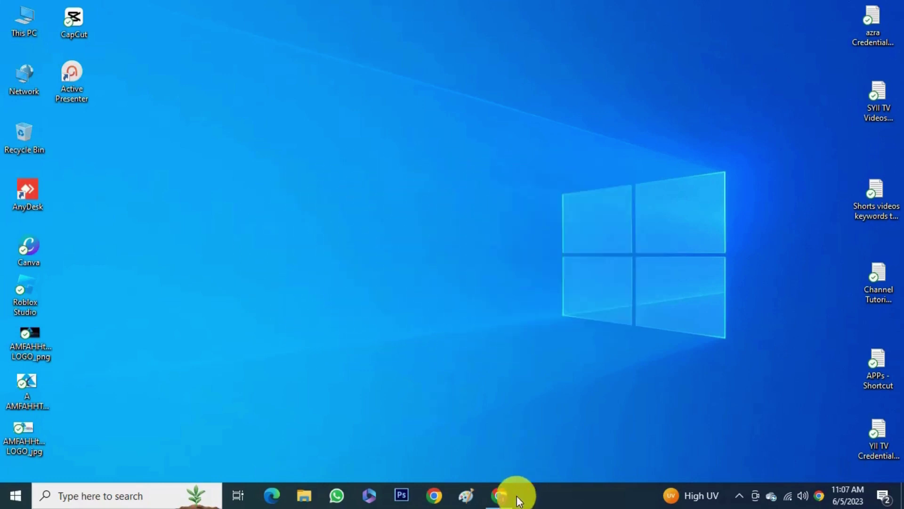
Step: Open Chrome and load the Canva home page at canva.com
click(498, 499)
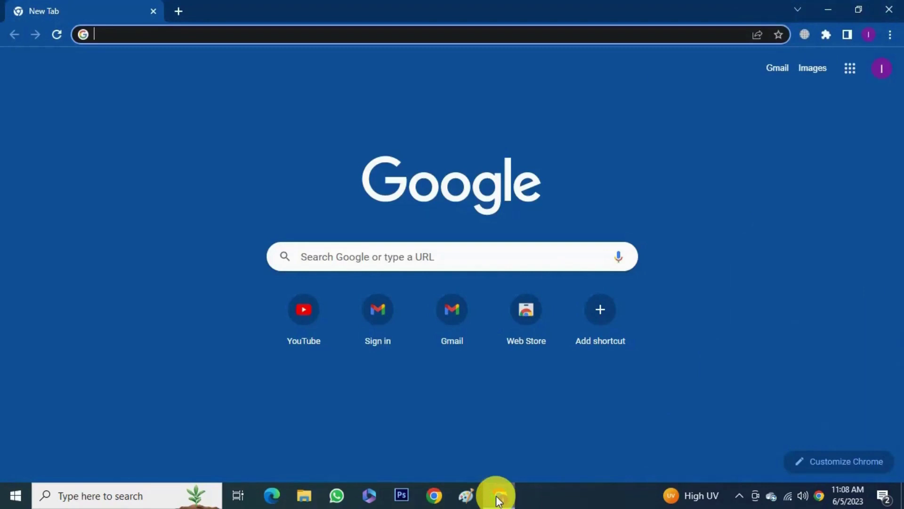
click(360, 32)
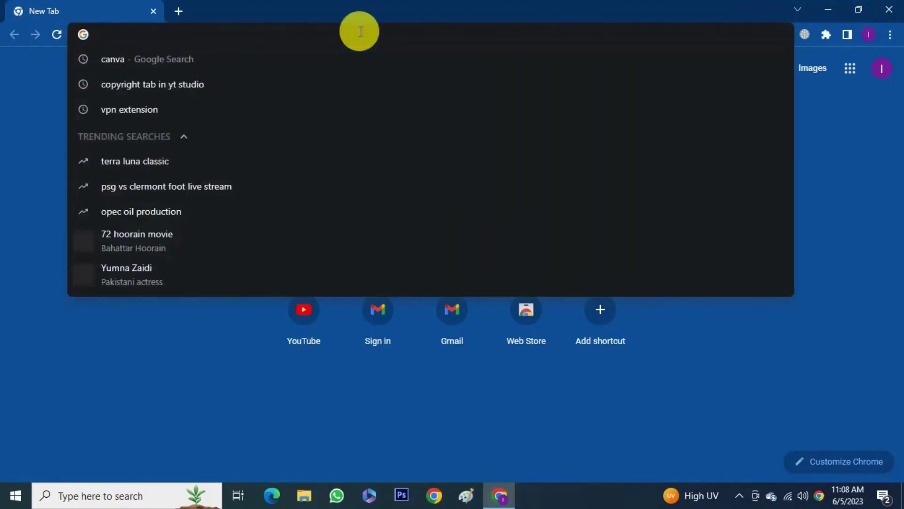
text(ca)
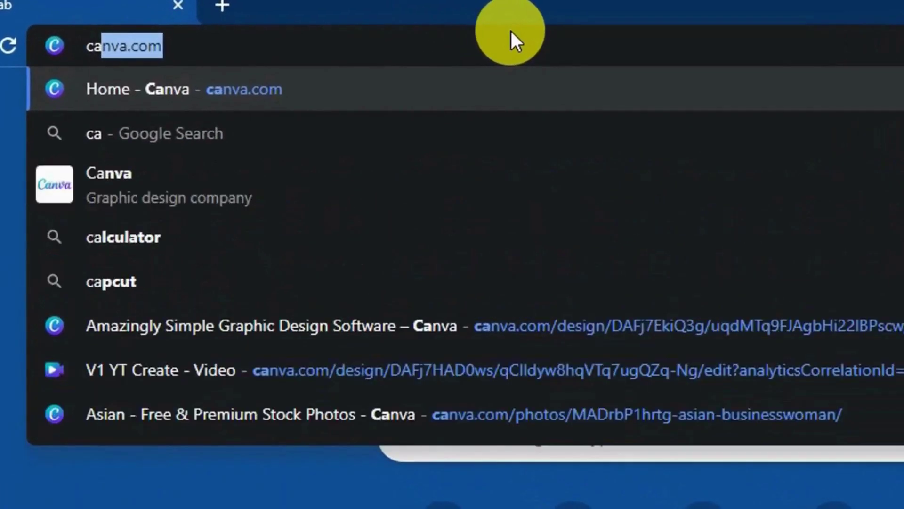
text(nva)
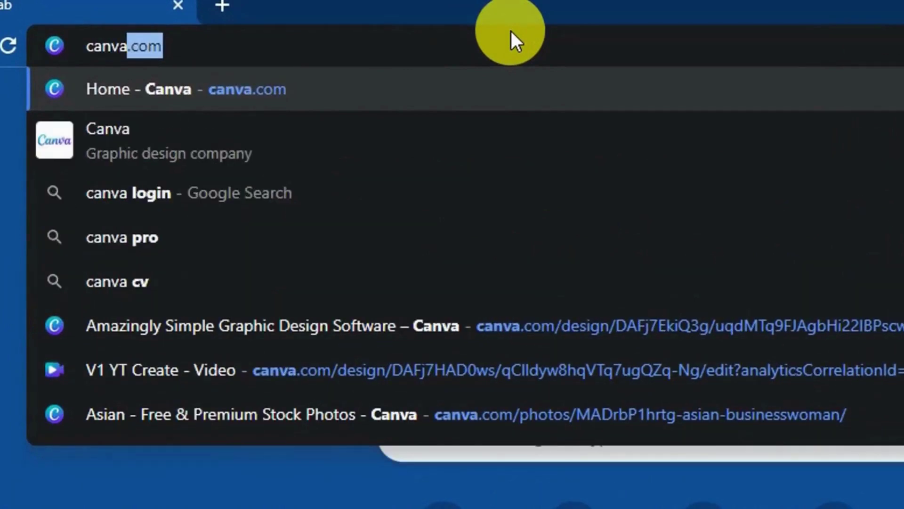
text(.com)
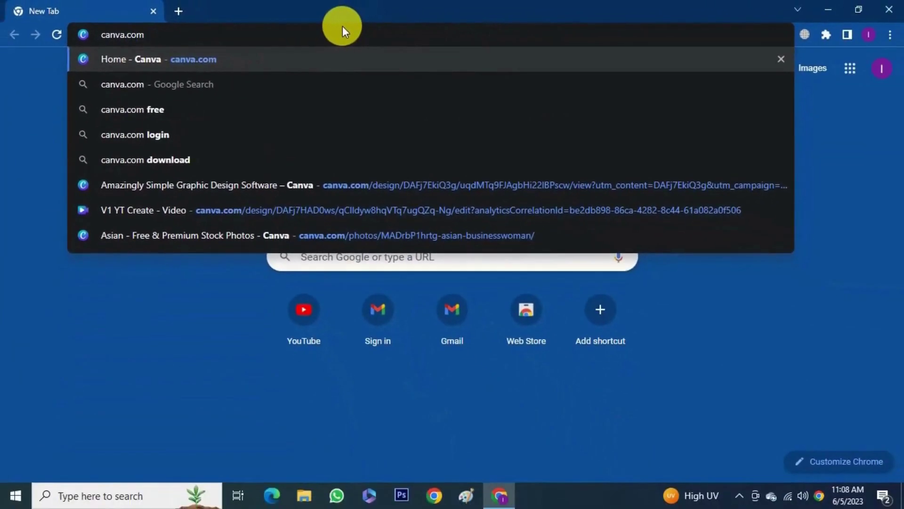
key(Return)
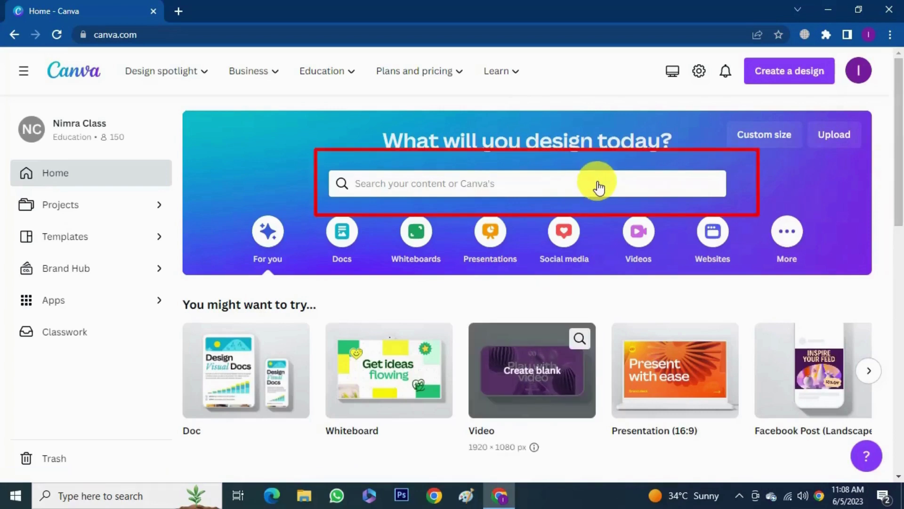
Step: Search Canva for 'youtube thumbnail' designs
click(472, 190)
text(youtube )
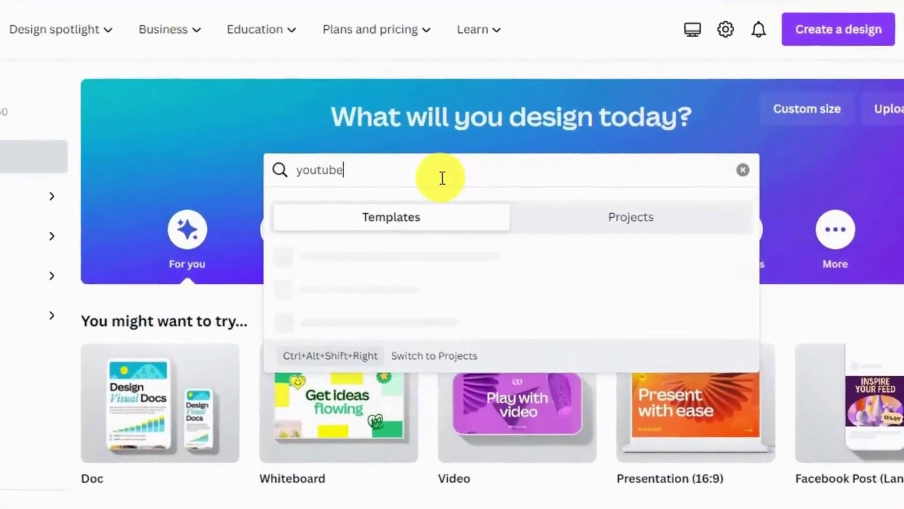
text(thumbnail)
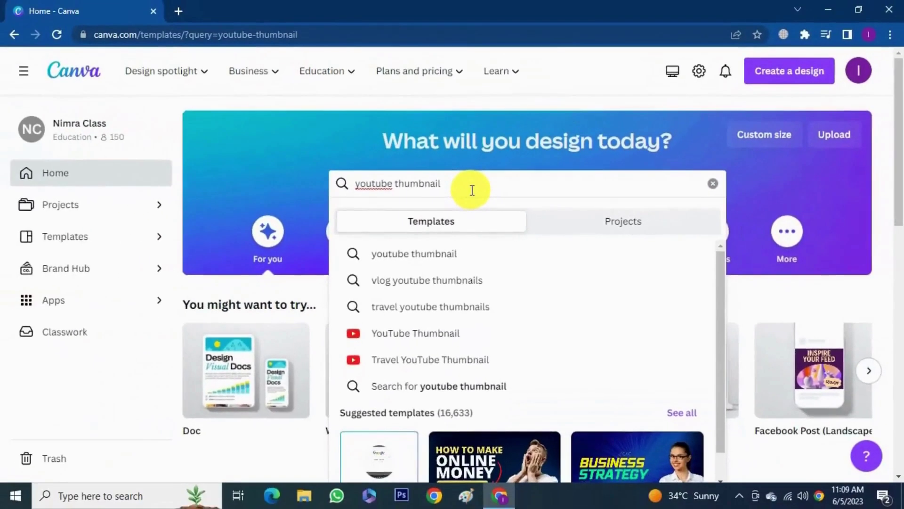
key(Return)
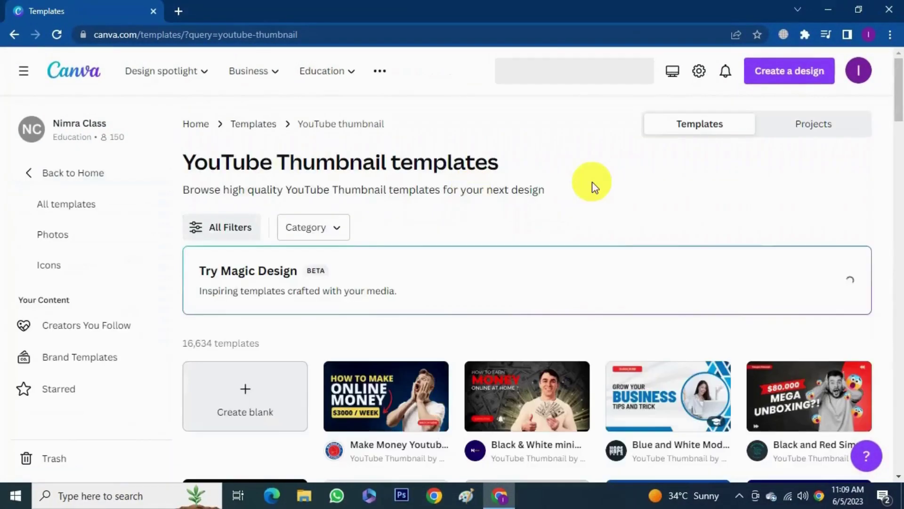
Step: Open the Yellow Red Black Modern Tutorial Youtube Thumbnail template from the results
scroll(592, 183, down, 3)
scroll(592, 184, down, 1)
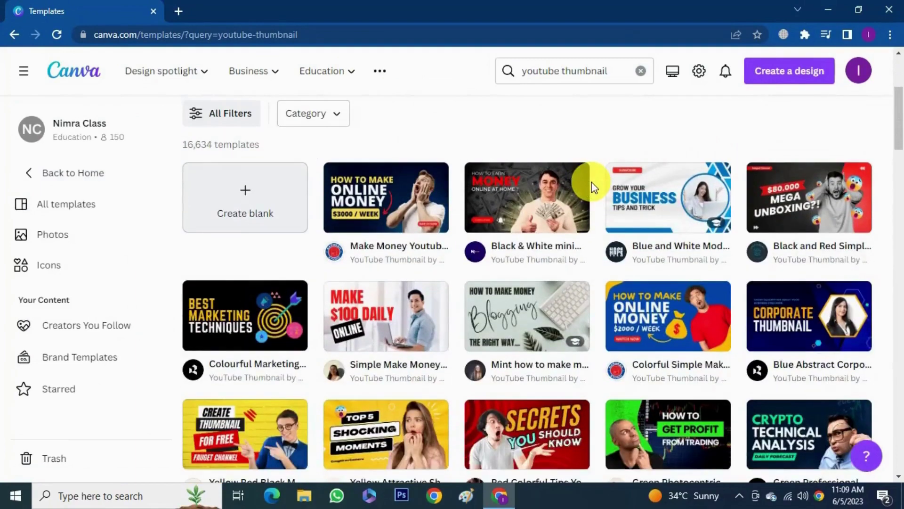
scroll(592, 184, down, 3)
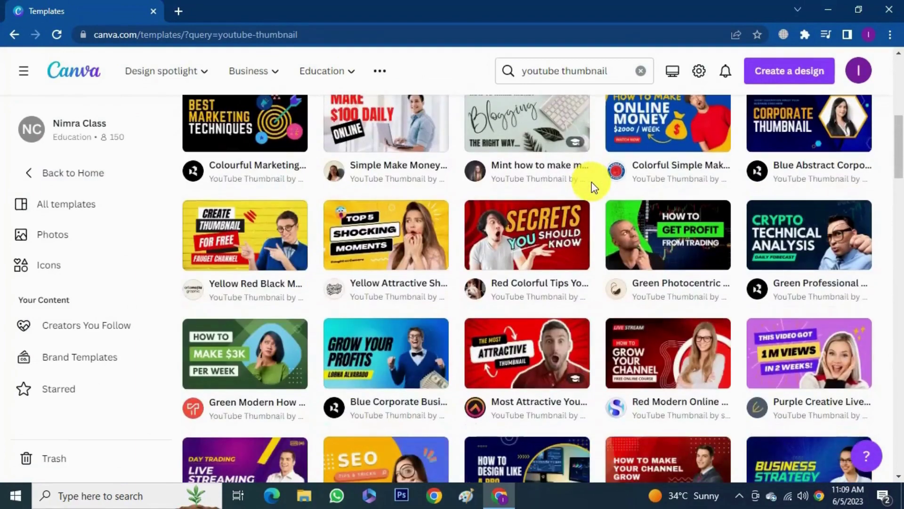
scroll(591, 182, down, 6)
scroll(592, 182, down, 3)
scroll(591, 182, up, 4)
scroll(591, 182, down, 2)
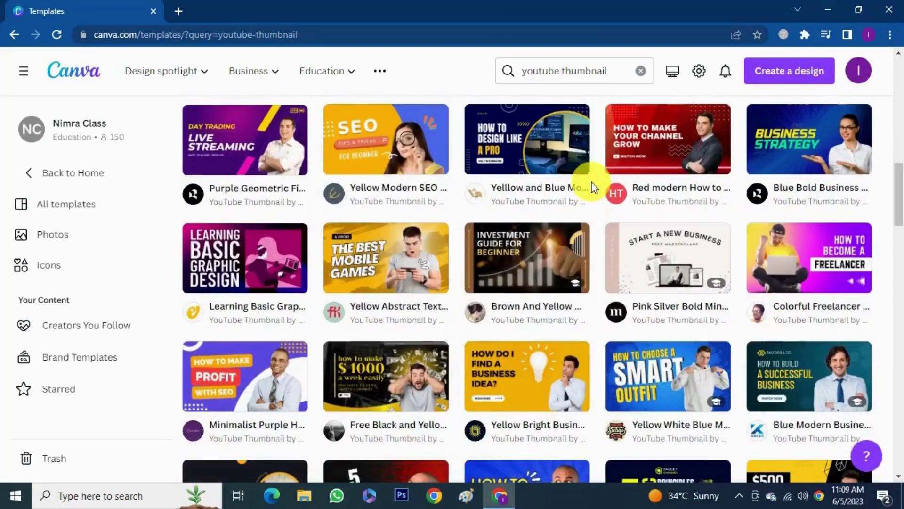
scroll(592, 182, down, 5)
scroll(591, 182, down, 4)
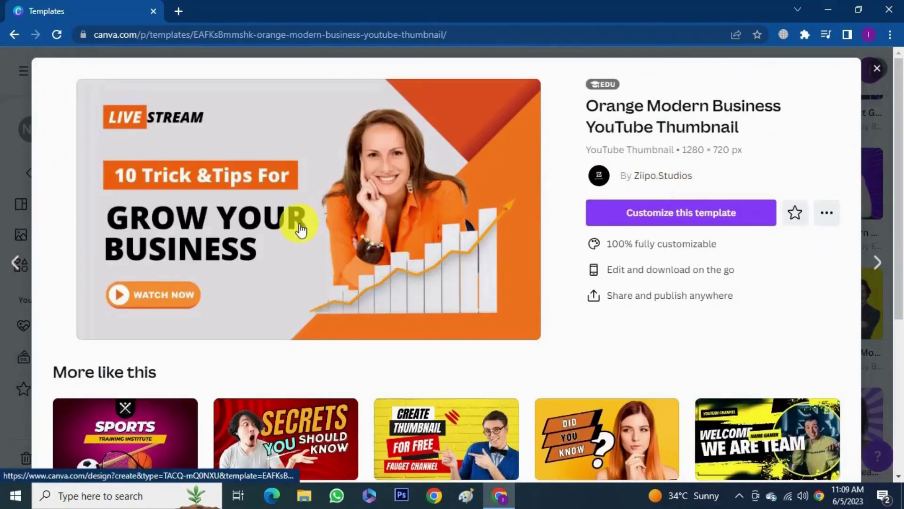
scroll(331, 226, down, 4)
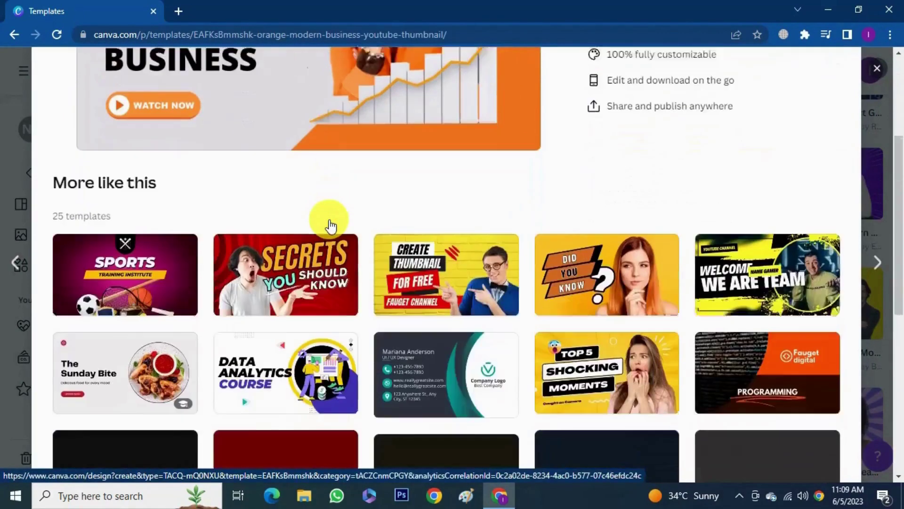
scroll(330, 226, down, 3)
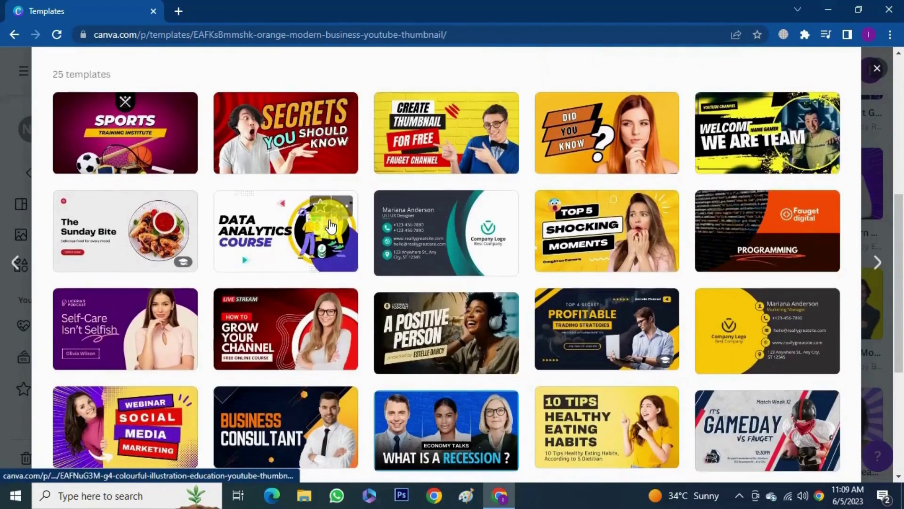
scroll(330, 226, down, 1)
scroll(329, 227, up, 4)
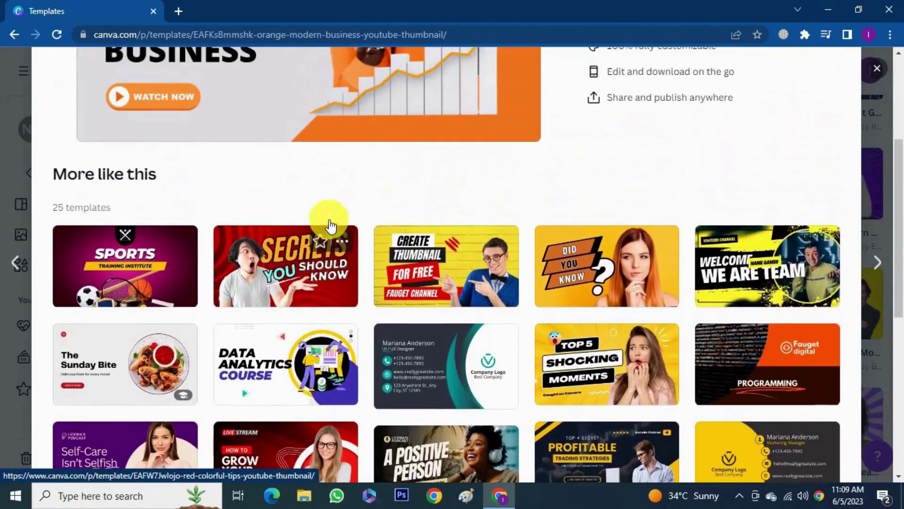
click(437, 237)
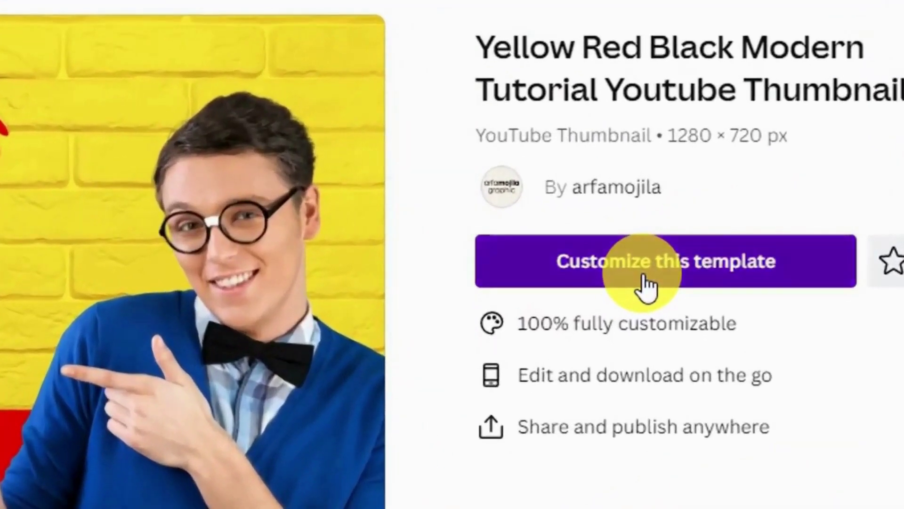
Step: Customize the yellow-brick template, then delete its original page so one blank page remains
click(671, 215)
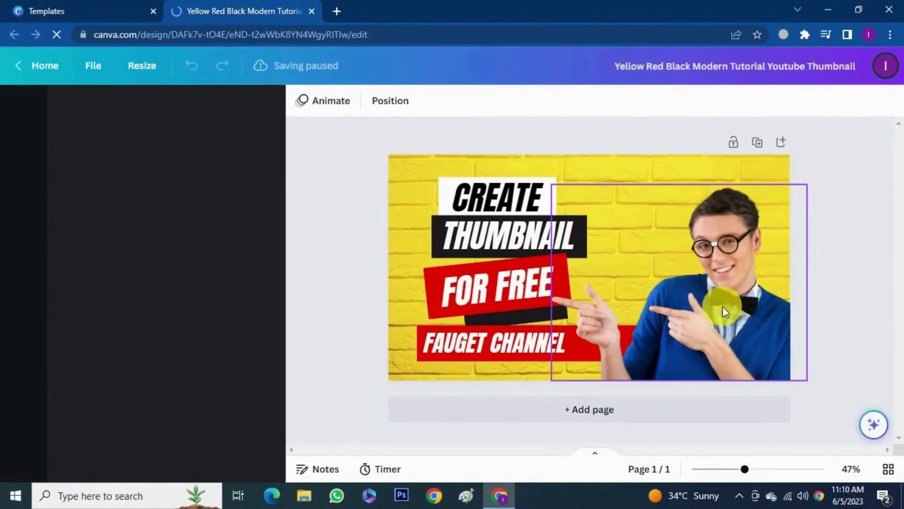
mouse_move(724, 307)
mouse_down()
mouse_move(692, 243)
mouse_move(719, 311)
mouse_move(609, 310)
mouse_move(677, 273)
mouse_move(727, 304)
mouse_up()
drag(481, 199, 420, 201)
click(513, 191)
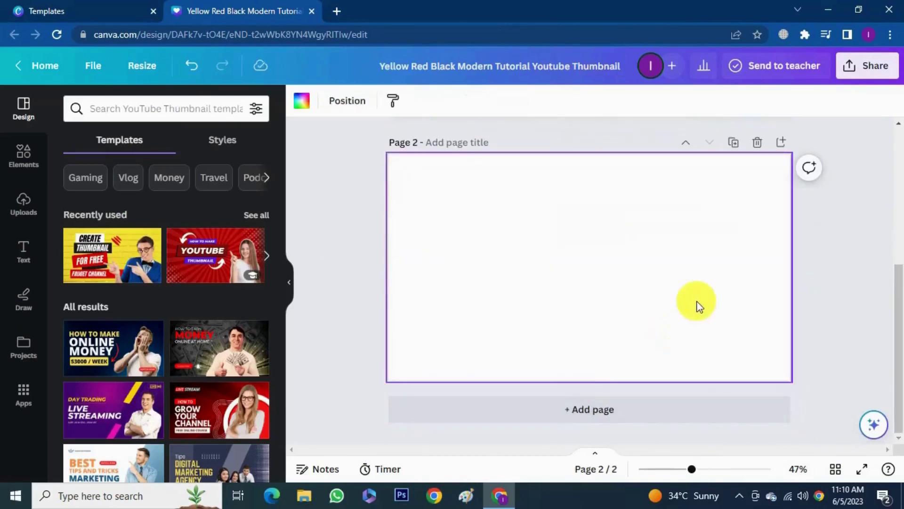
scroll(697, 287, up, 5)
click(753, 145)
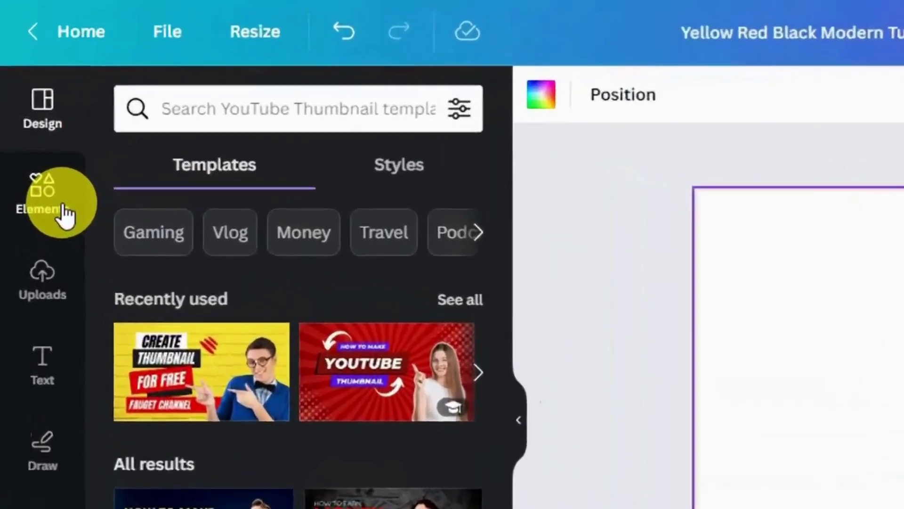
Step: Search the Elements library for 'background'
click(66, 214)
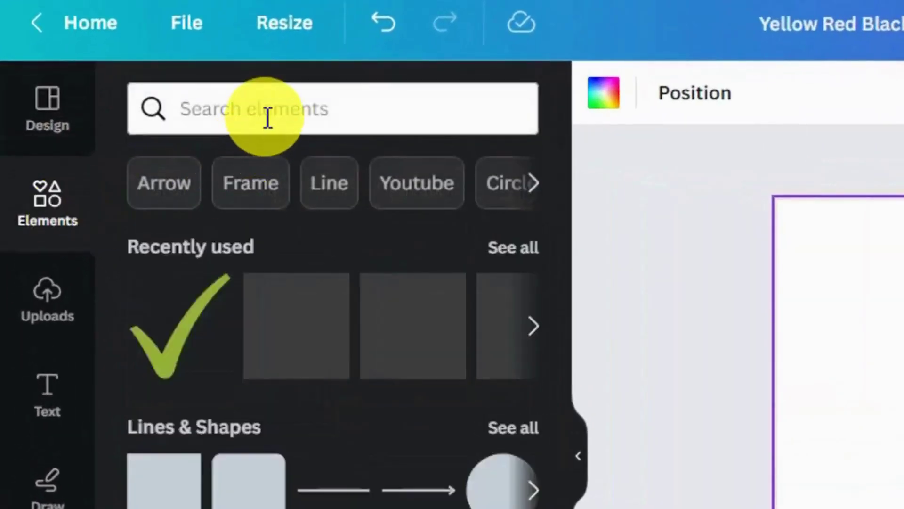
click(240, 117)
text(back)
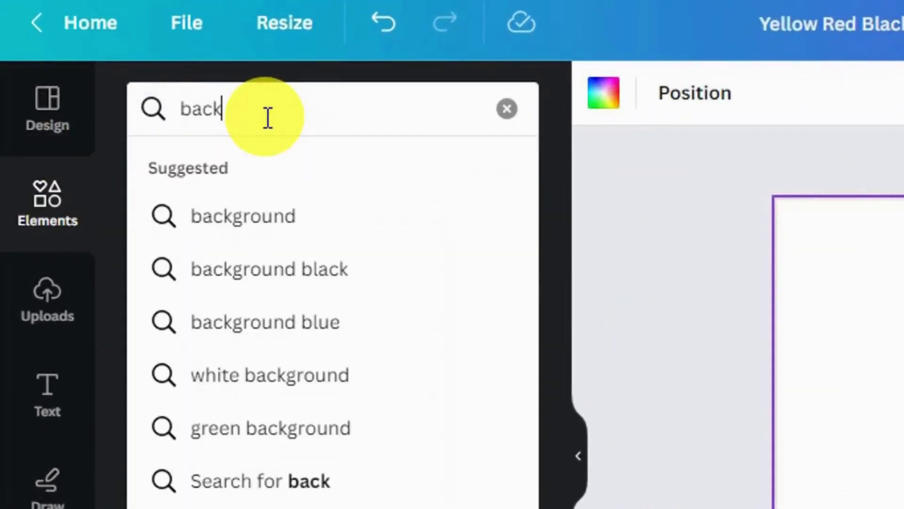
key(Down)
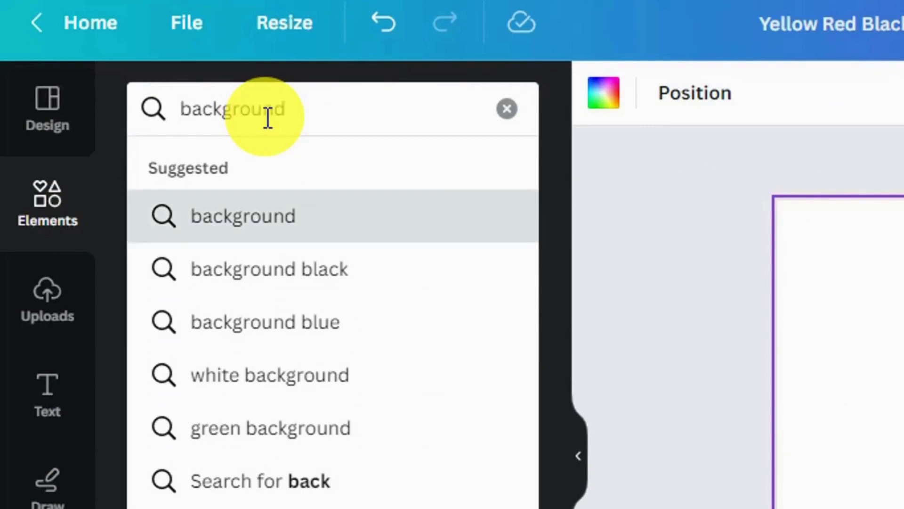
key(Return)
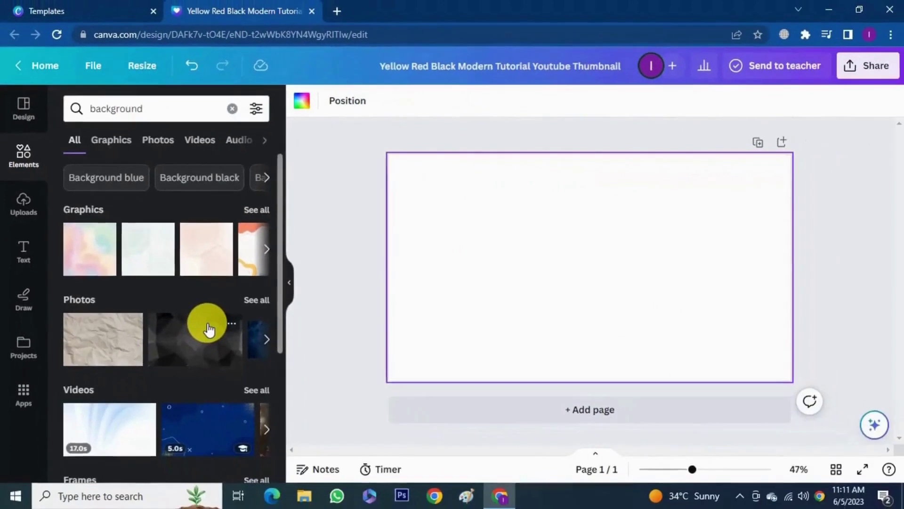
Step: Drag the blue-purple gradient background graphic onto the blank page to fill it
scroll(208, 325, down, 2)
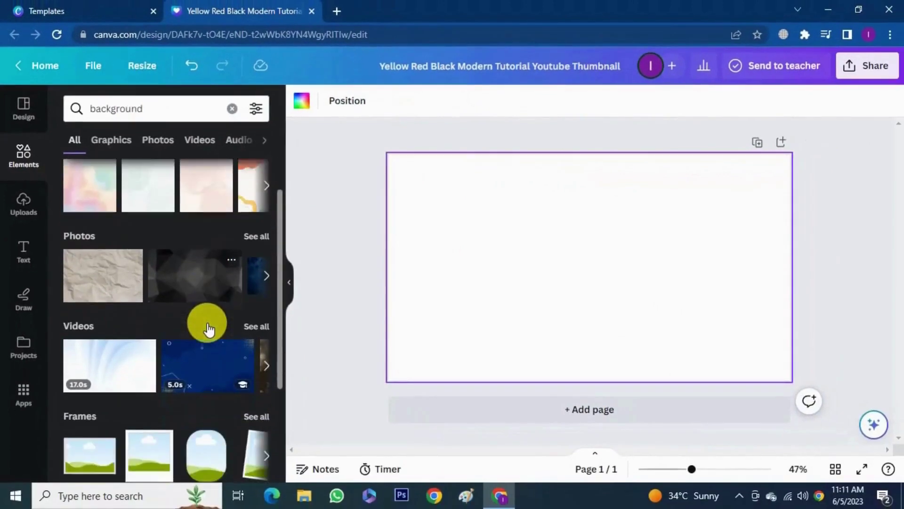
scroll(208, 324, up, 2)
click(259, 213)
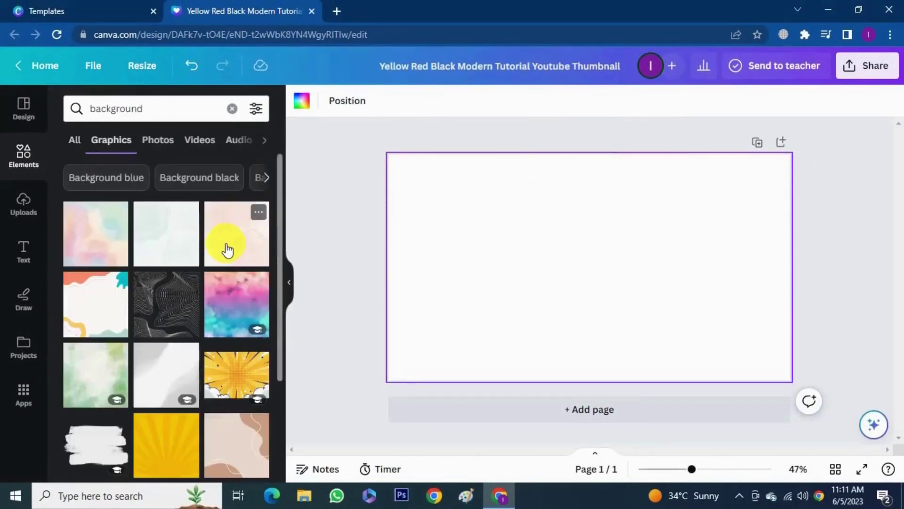
scroll(226, 250, down, 5)
scroll(191, 397, down, 5)
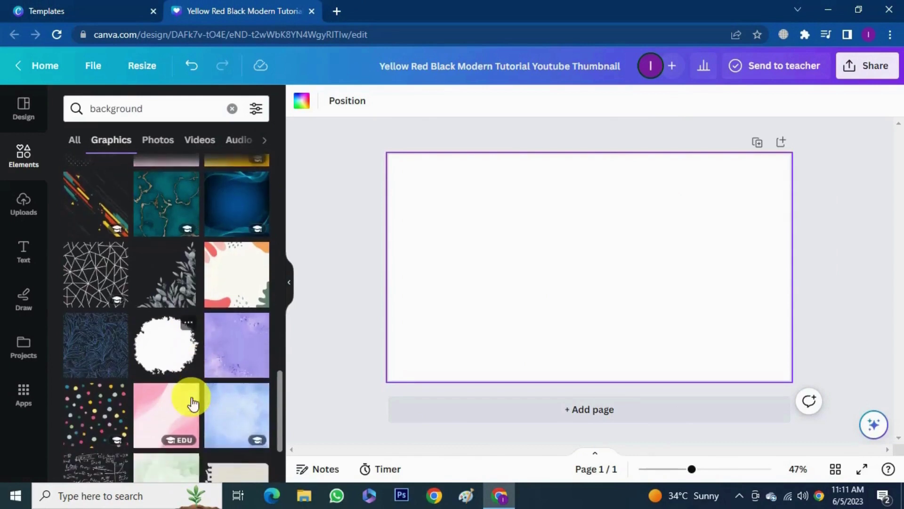
scroll(97, 366, down, 10)
scroll(98, 365, up, 10)
click(333, 391)
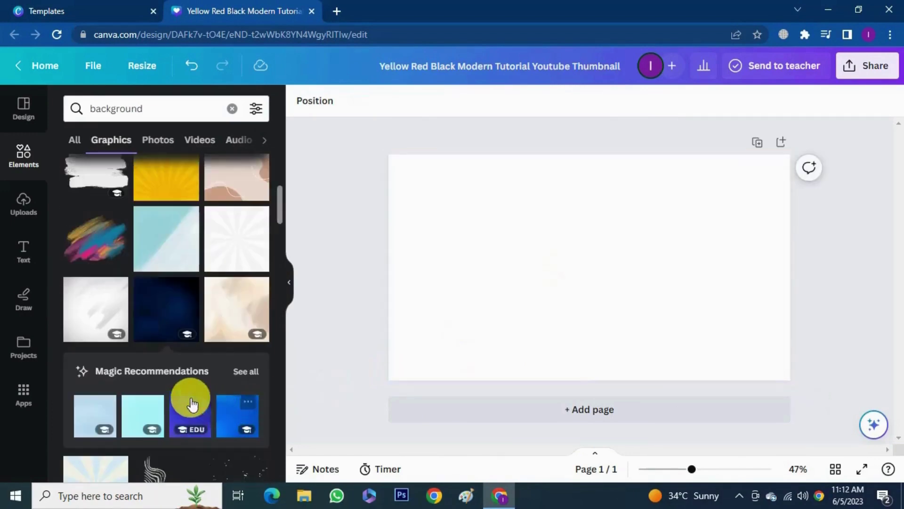
drag(183, 406, 401, 172)
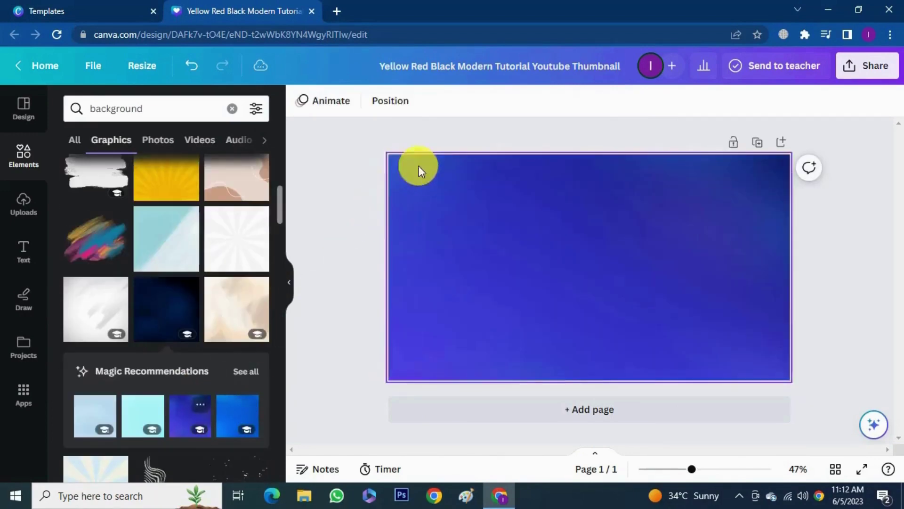
click(349, 444)
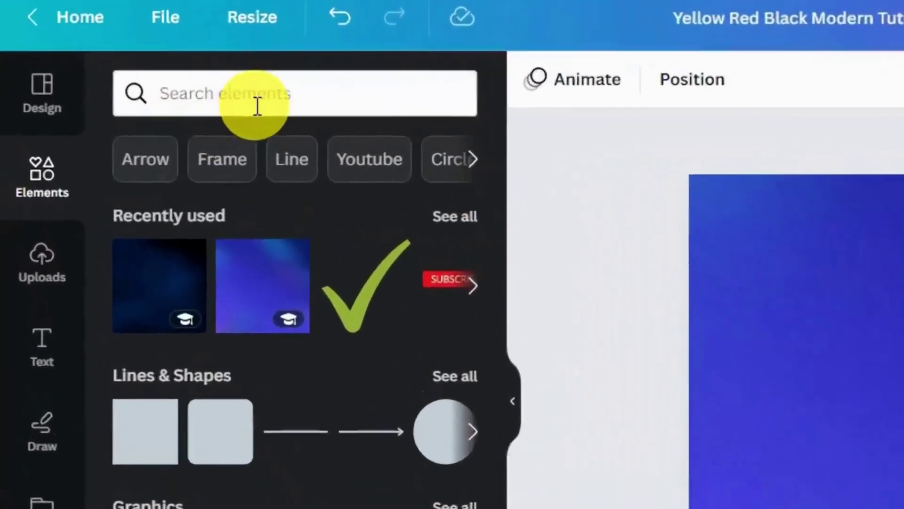
Step: Search Elements for 'woman' photos and place one on the page
click(155, 109)
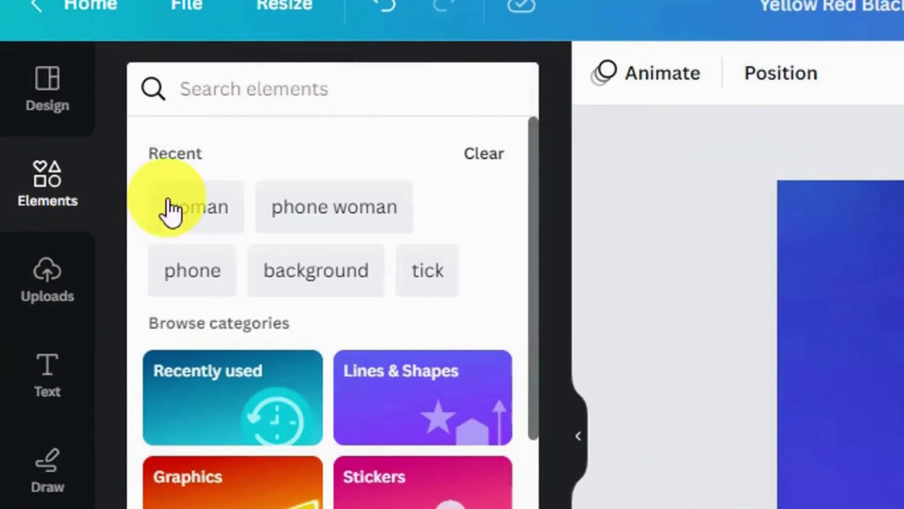
text(woman)
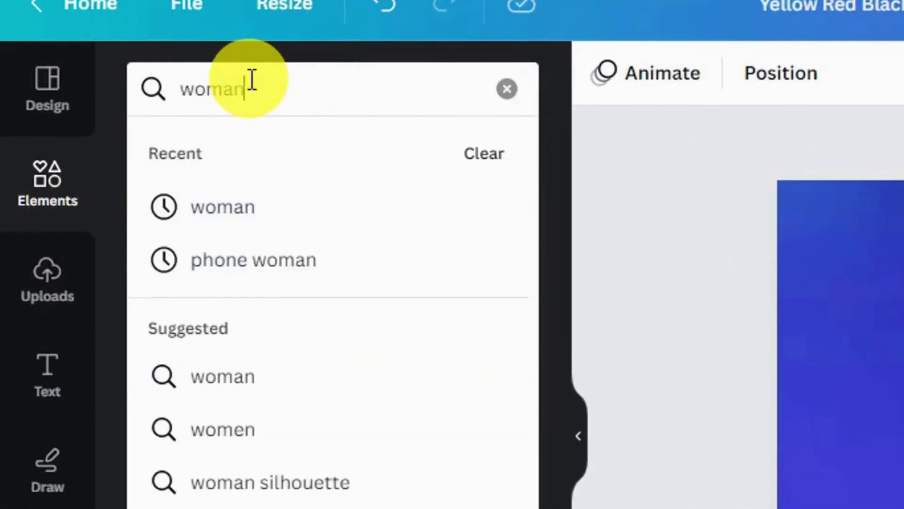
key(Return)
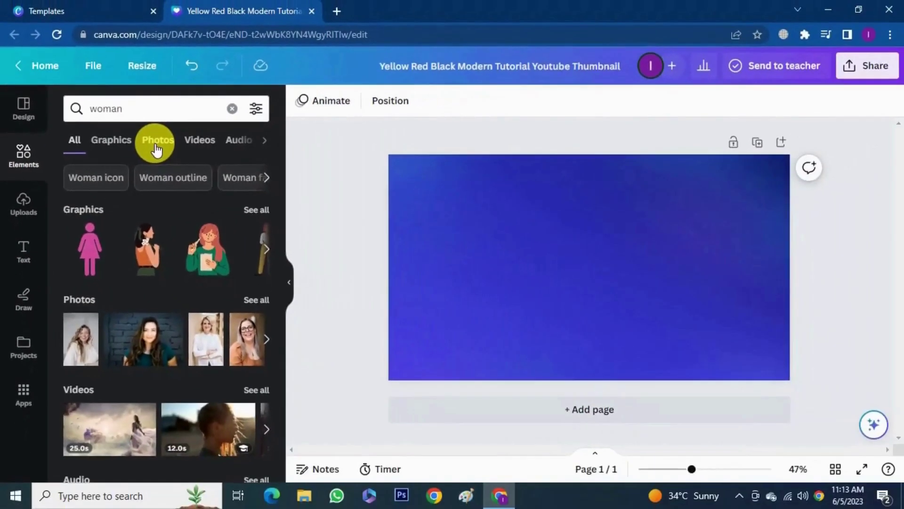
click(309, 155)
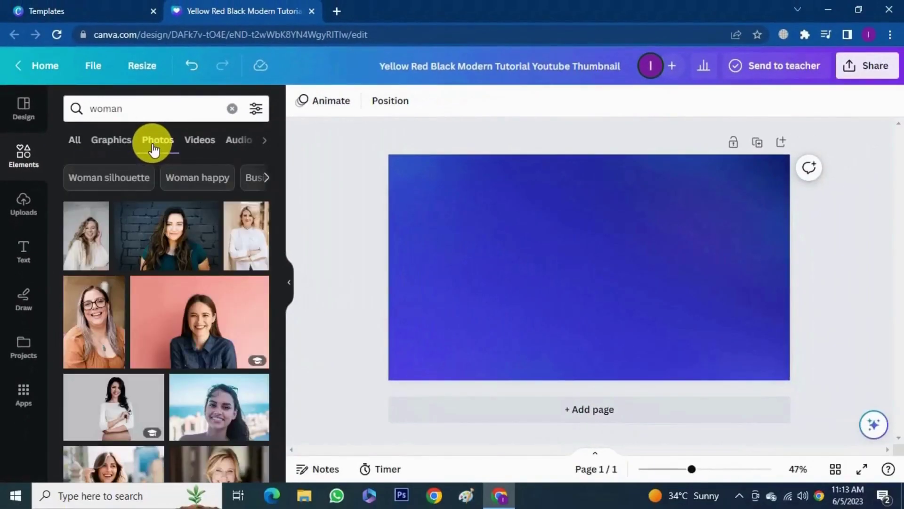
scroll(250, 273, down, 6)
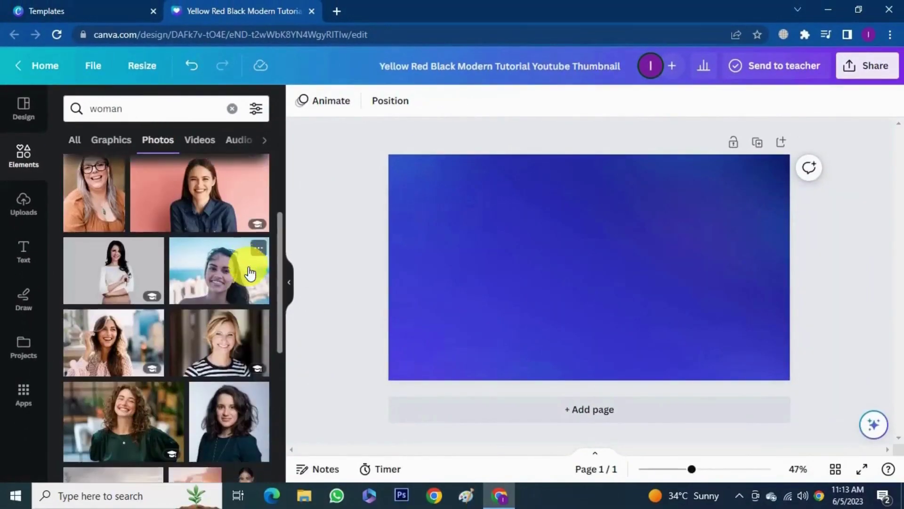
scroll(251, 319, down, 5)
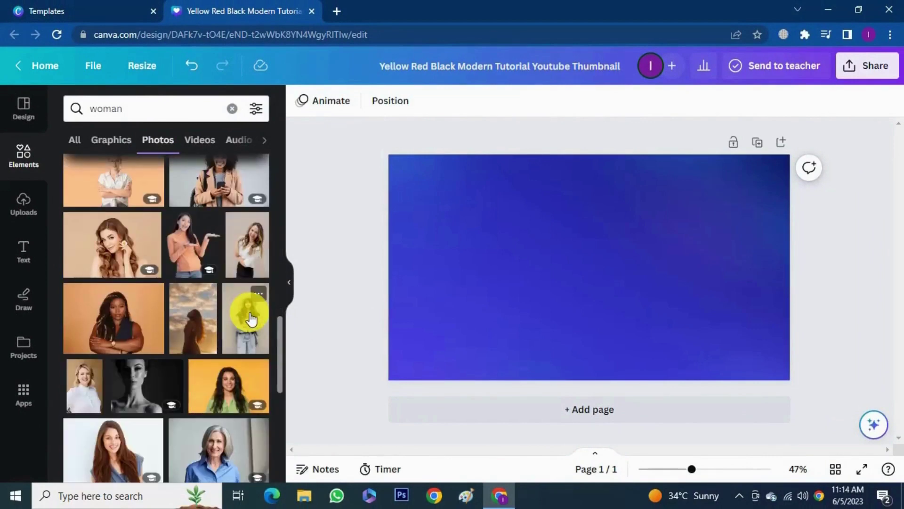
drag(193, 253, 634, 205)
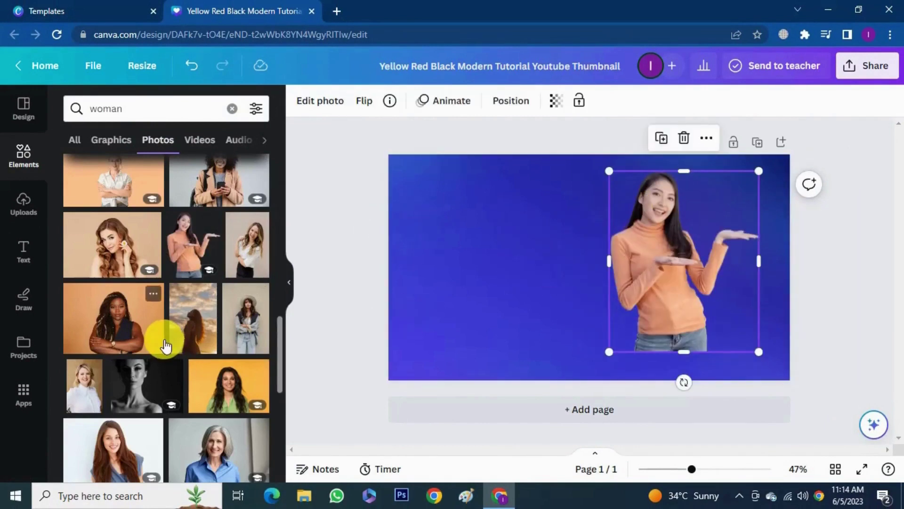
Step: Replace it with the pink-topped 'woman thinking' photo and position it on the page
scroll(165, 346, down, 3)
scroll(162, 343, down, 3)
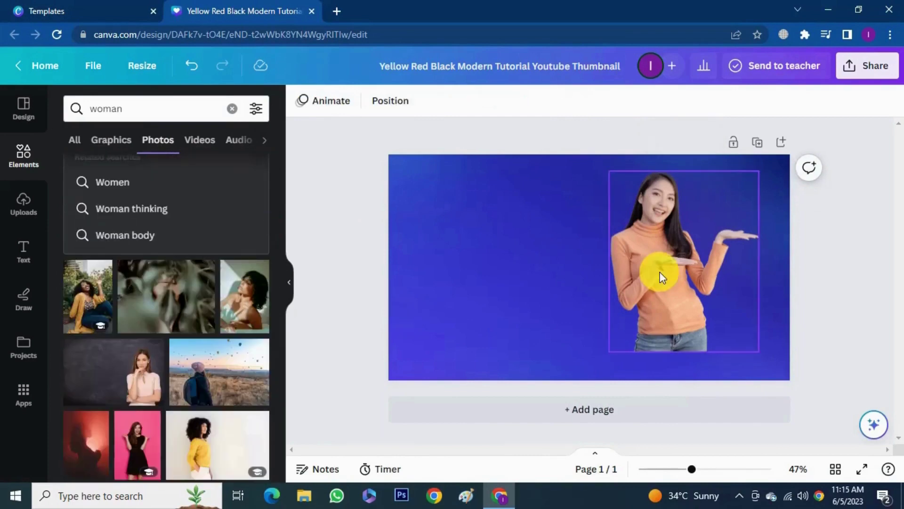
click(660, 278)
key(Delete)
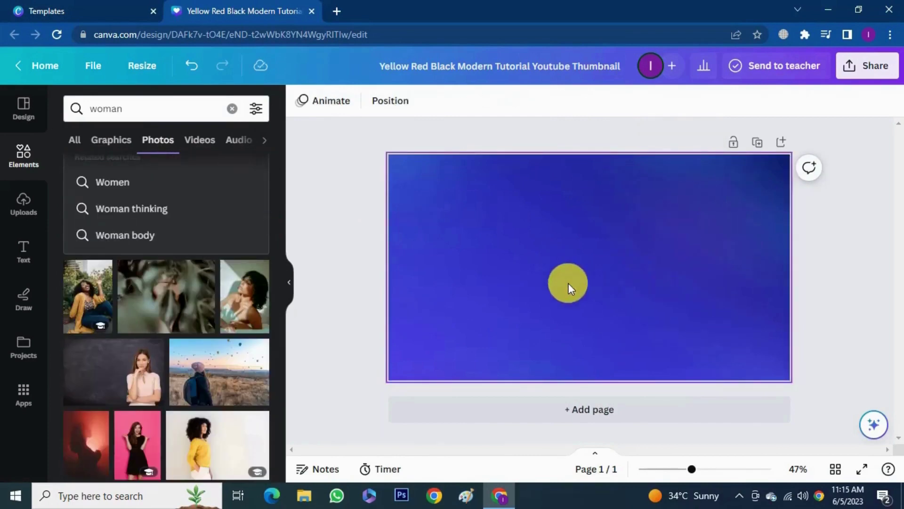
drag(148, 367, 518, 217)
drag(615, 259, 604, 253)
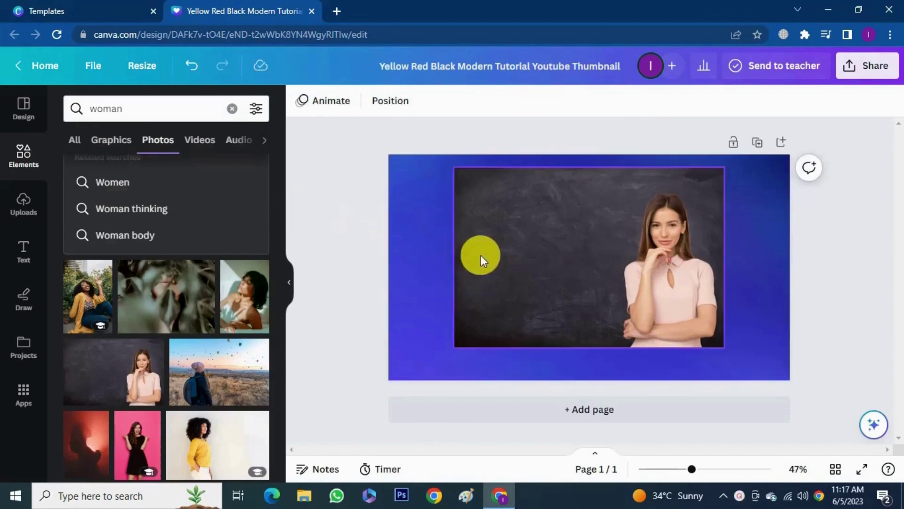
click(484, 256)
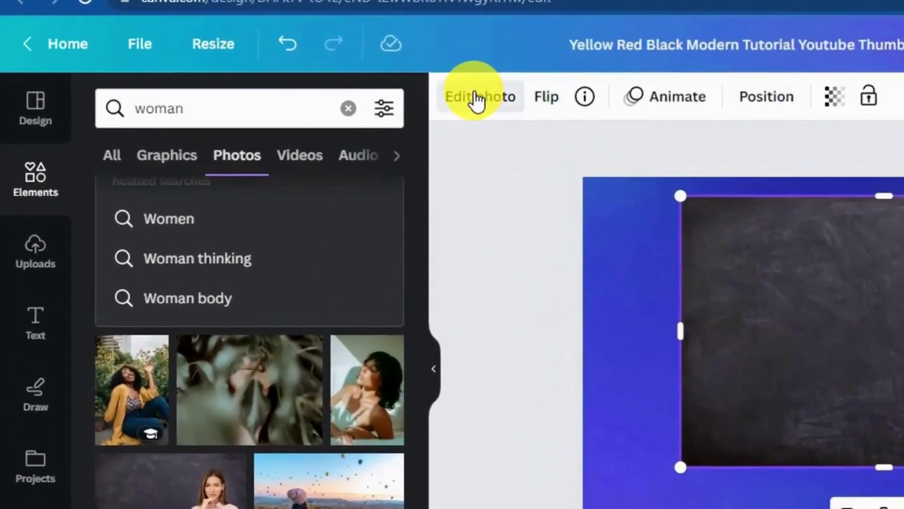
Step: Remove the woman photo's background with BG Remover, then enlarge her on the right side
click(477, 99)
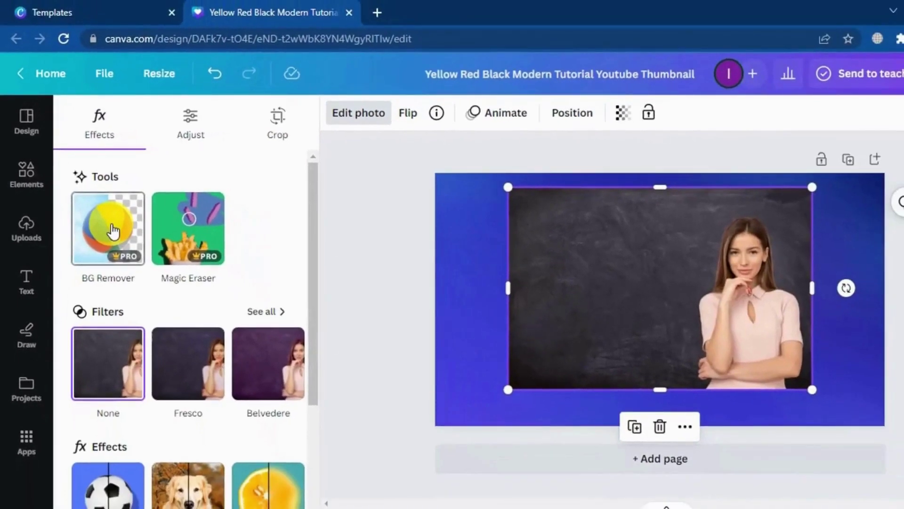
click(113, 230)
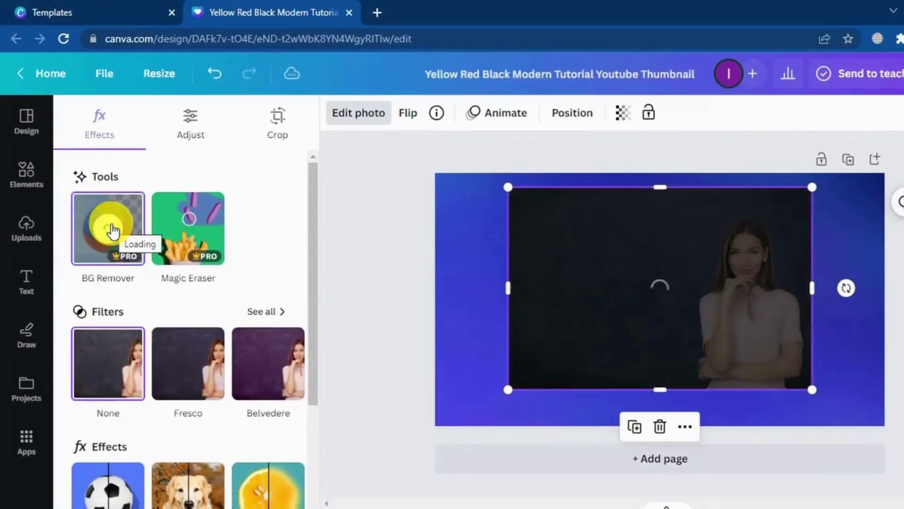
mouse_move(767, 313)
mouse_down()
mouse_move(691, 319)
mouse_move(702, 347)
mouse_move(772, 317)
mouse_up()
drag(833, 179, 856, 142)
drag(828, 264, 787, 298)
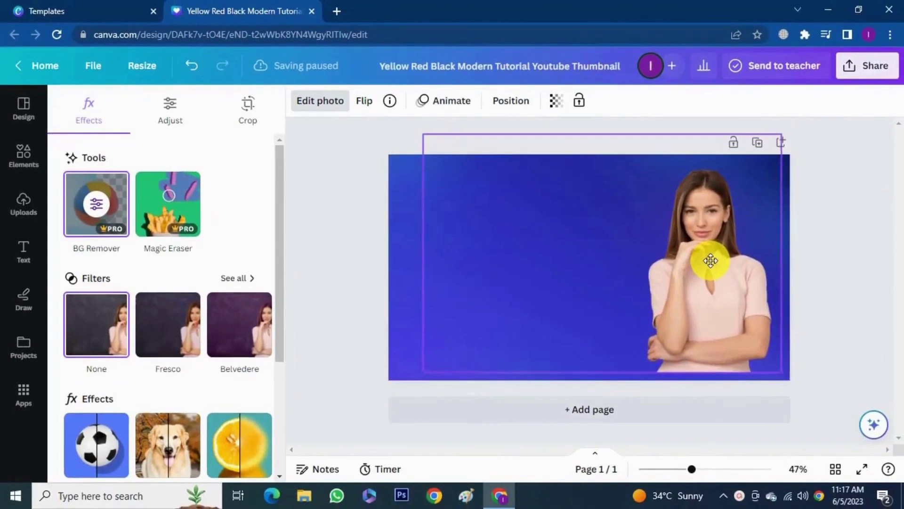
drag(782, 134, 819, 121)
drag(736, 238, 713, 272)
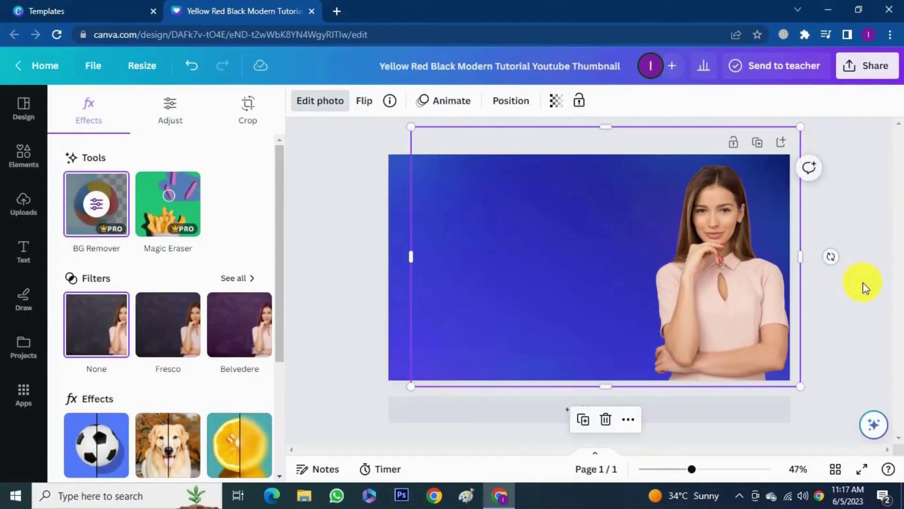
Step: Duplicate the woman cut-out and move the copy to her left
click(718, 337)
right_click(717, 336)
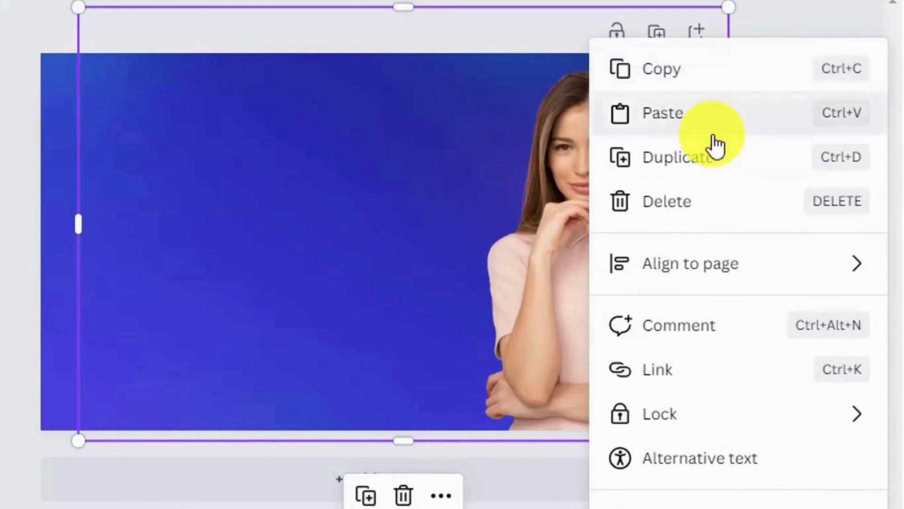
click(700, 169)
drag(587, 282, 521, 291)
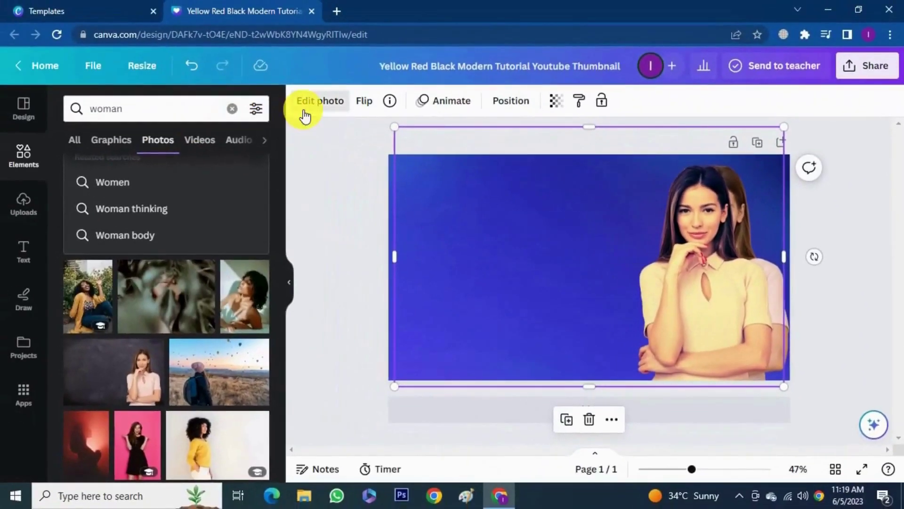
Step: Set the copy's Brightness, Contrast, Highlights, Shadows and Whites to 100 and Blacks to -83
click(305, 115)
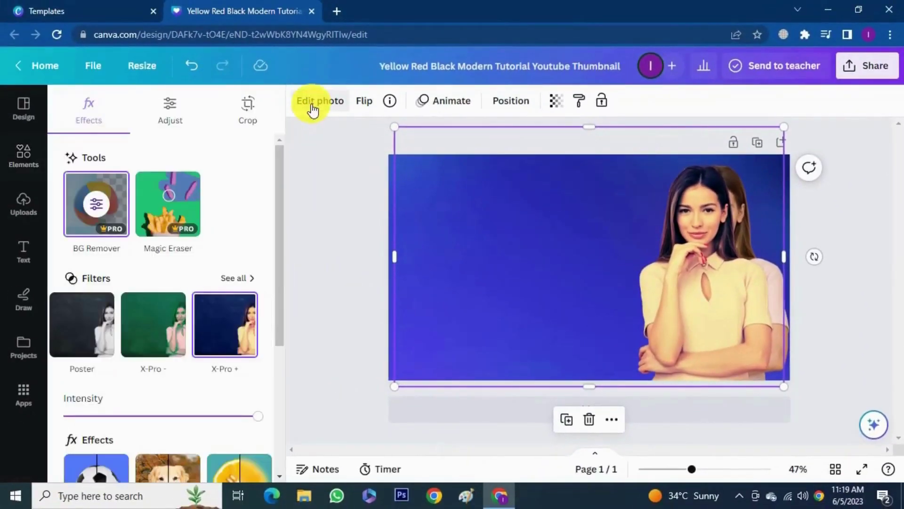
click(183, 114)
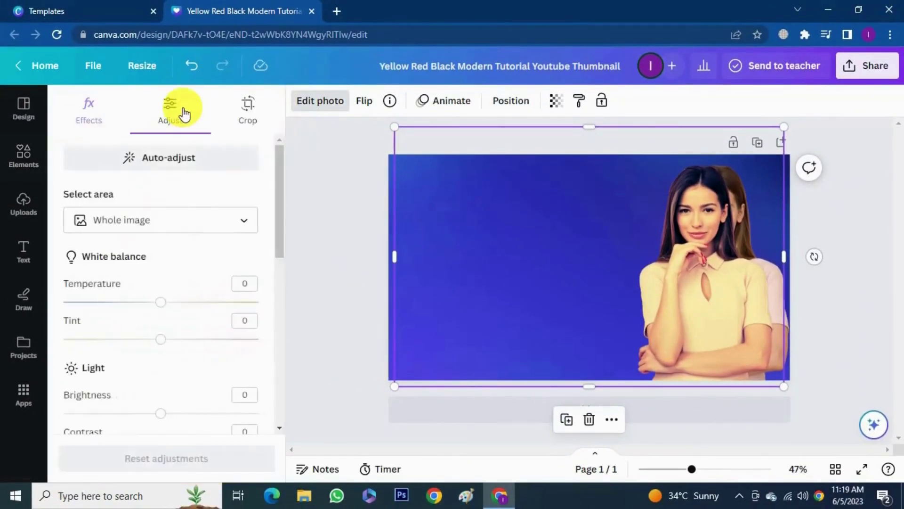
scroll(177, 247, down, 5)
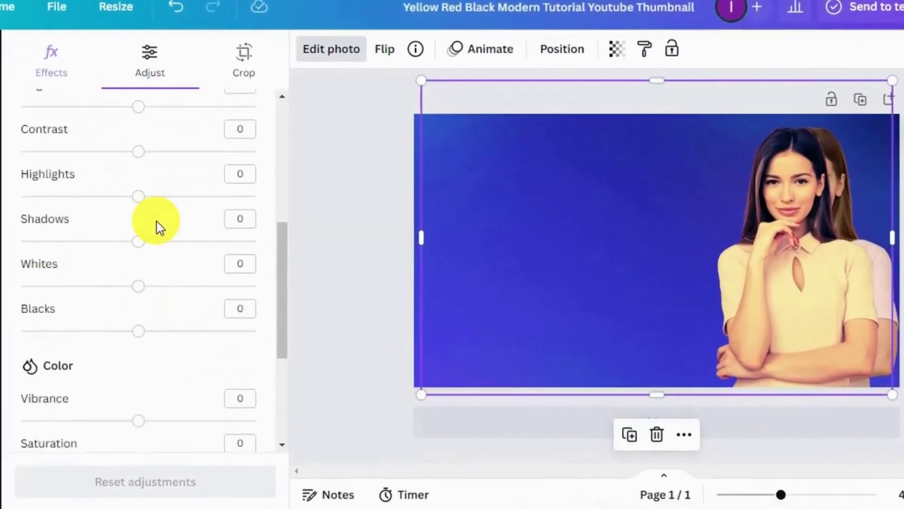
scroll(157, 227, up, 2)
drag(148, 200, 266, 207)
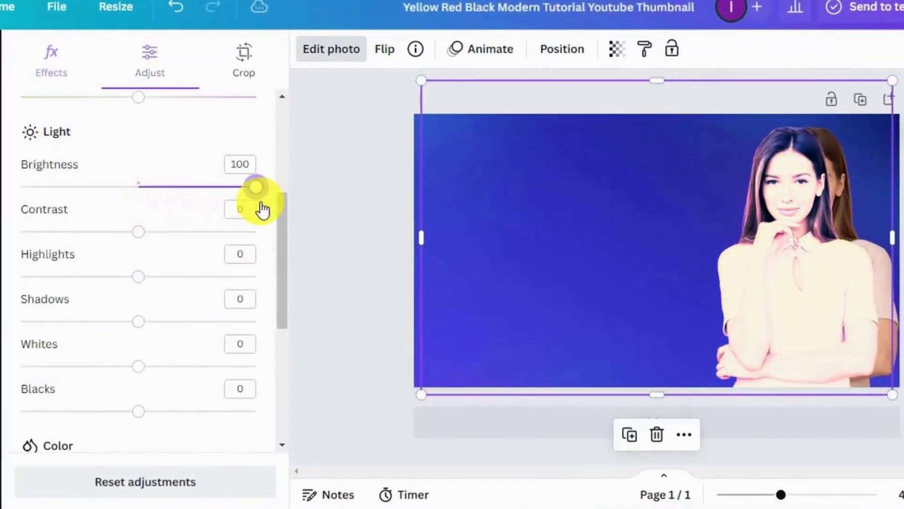
drag(136, 244, 258, 241)
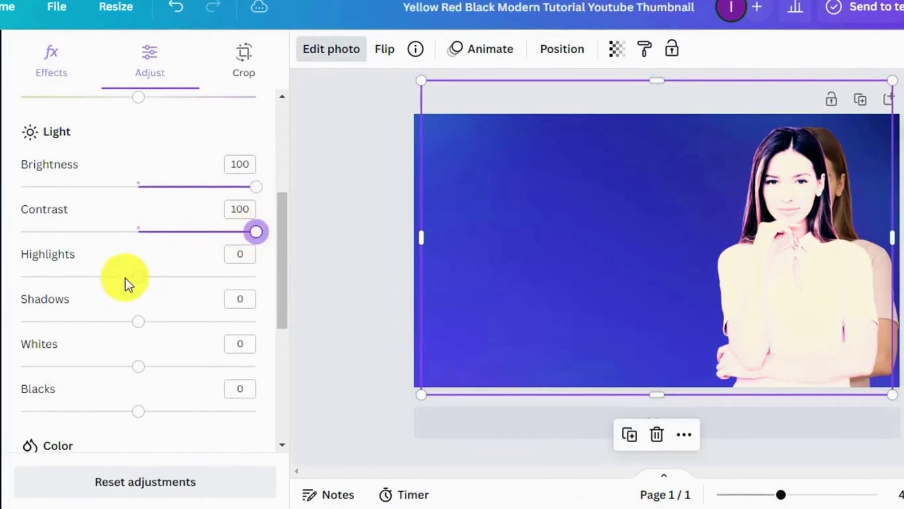
drag(140, 282, 296, 286)
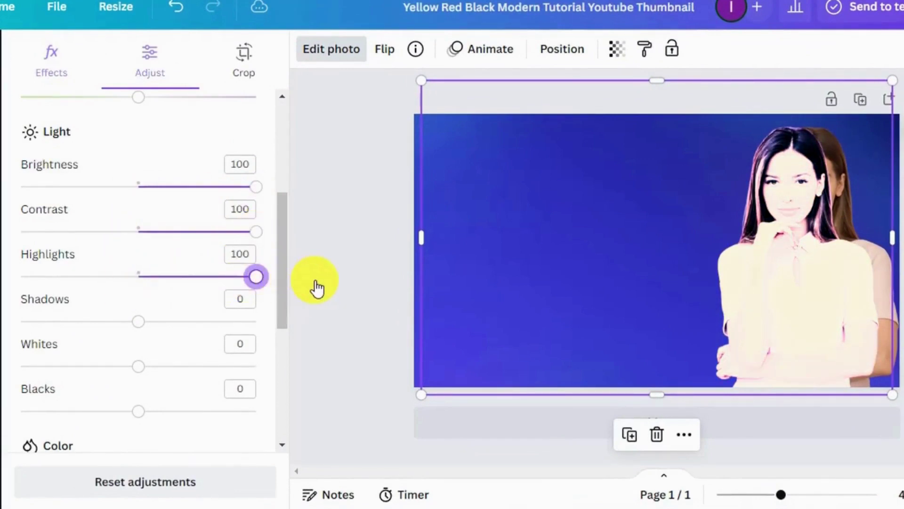
drag(123, 323, 258, 321)
drag(138, 366, 258, 366)
drag(138, 411, 49, 417)
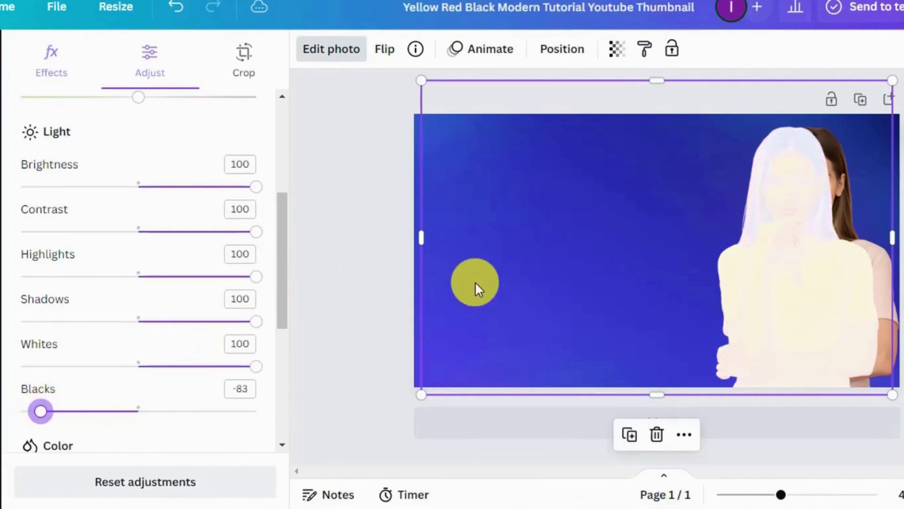
drag(827, 301, 767, 295)
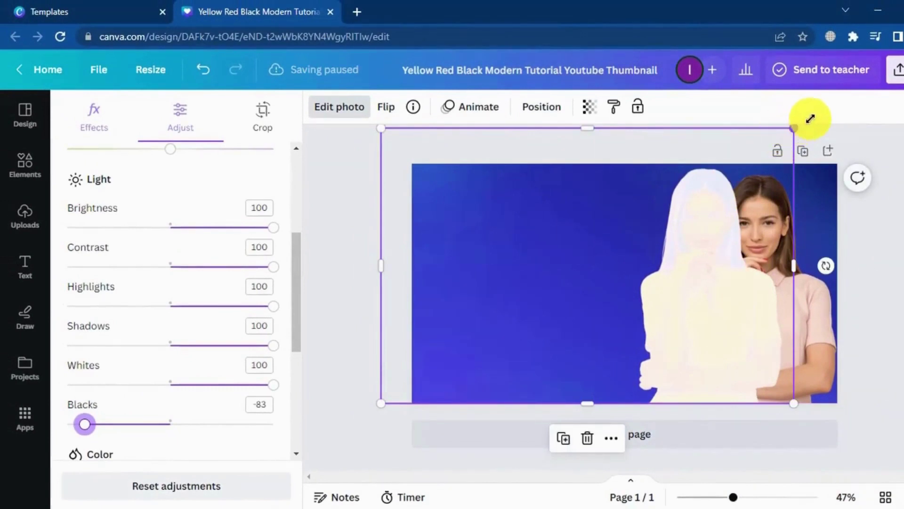
Step: Send the white copy one layer back and align it behind the woman as an outline
drag(795, 127, 814, 125)
drag(716, 250, 714, 258)
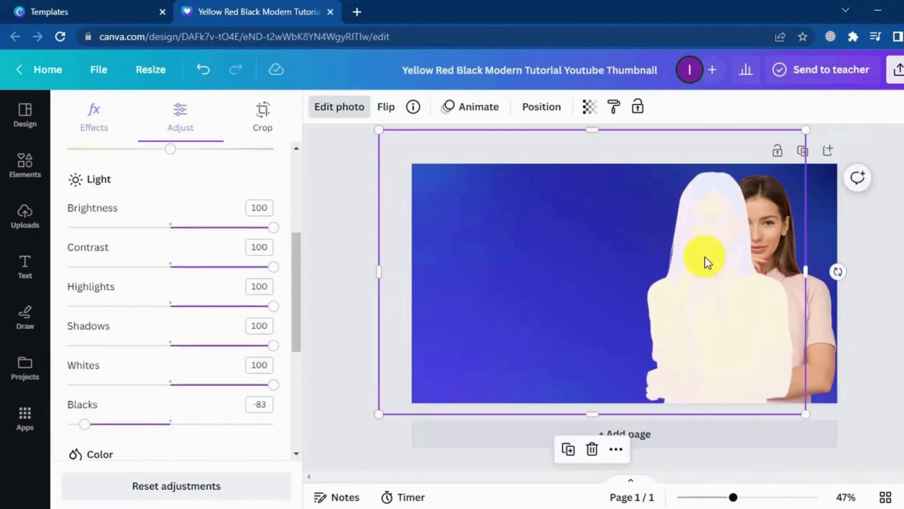
right_click(734, 265)
mouse_move(731, 265)
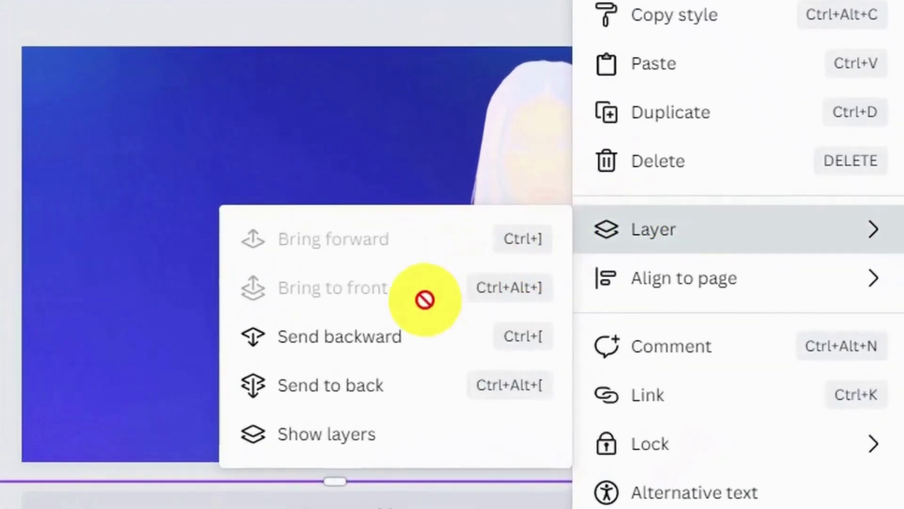
click(400, 352)
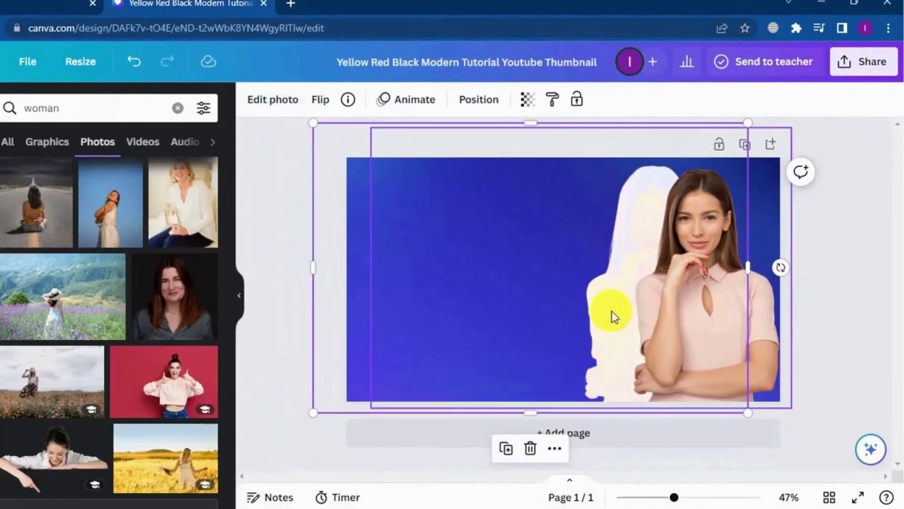
drag(611, 311, 711, 314)
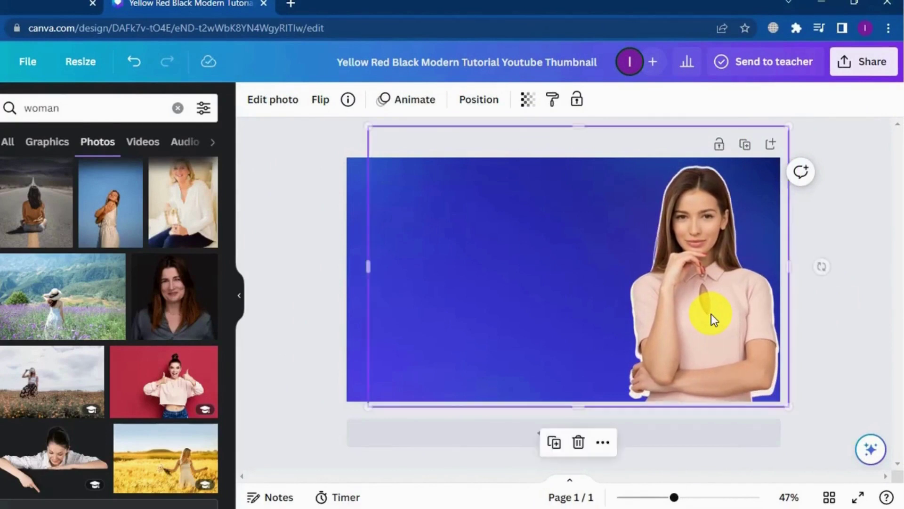
Step: Search the Elements library for 'rectangle' shapes
click(292, 341)
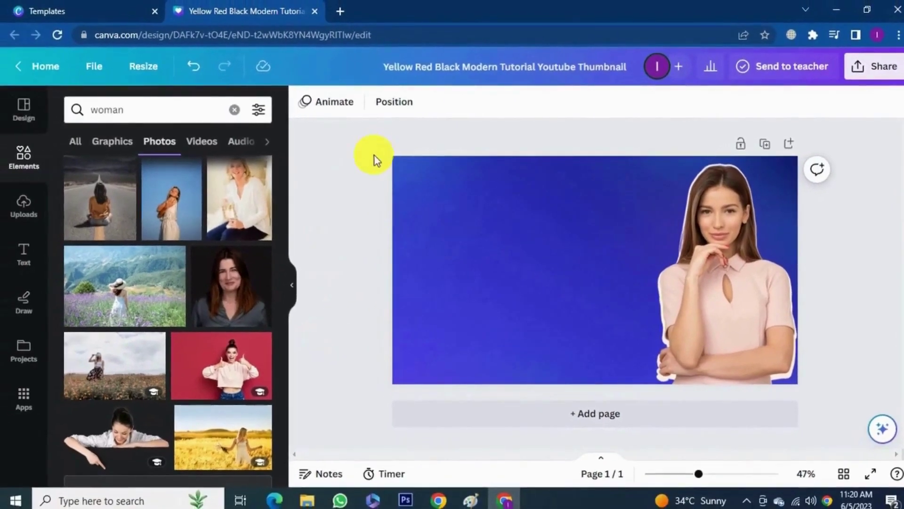
click(25, 264)
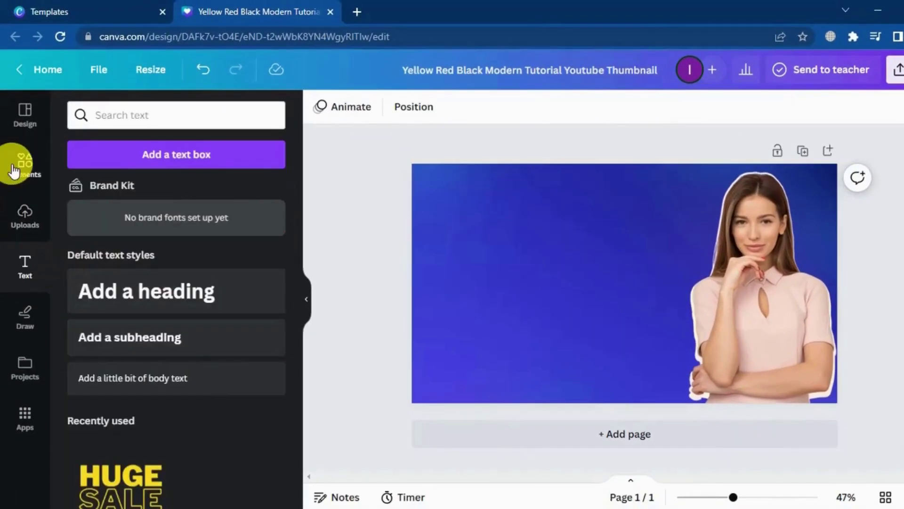
click(14, 169)
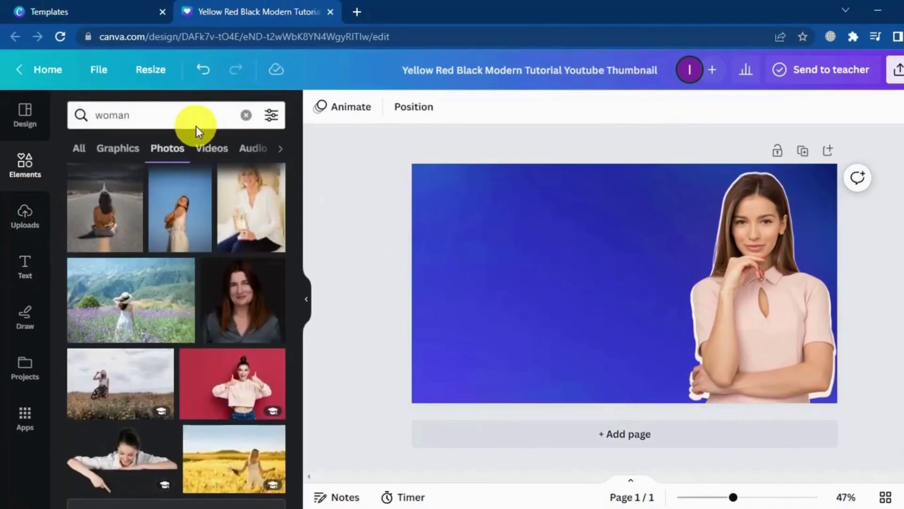
click(196, 125)
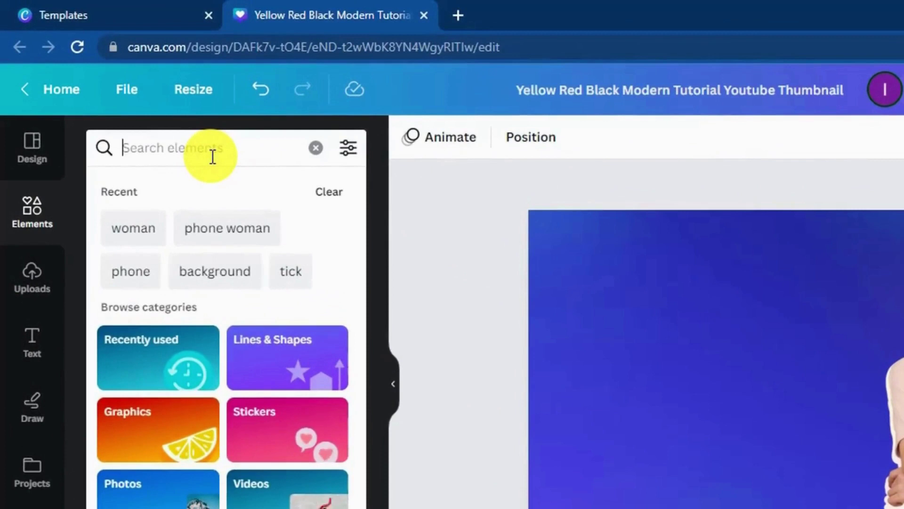
text(re)
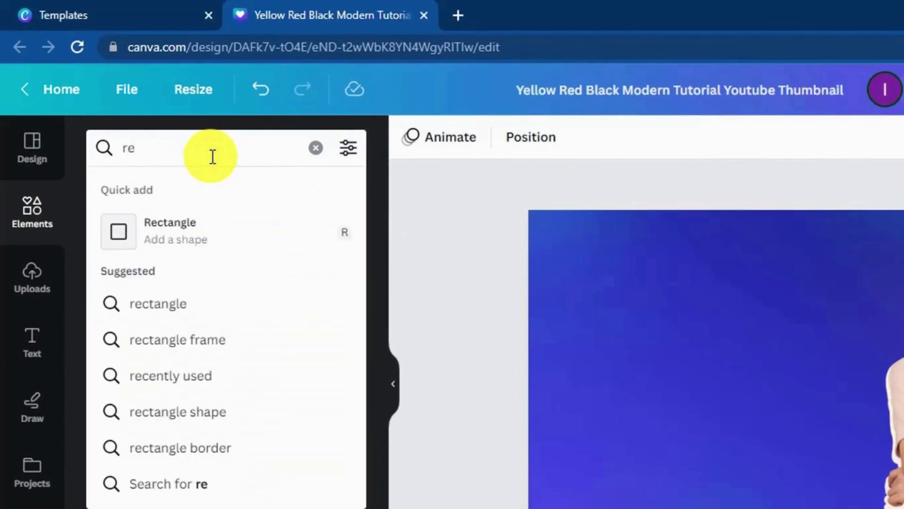
key(Down)
key(Down)
key(Return)
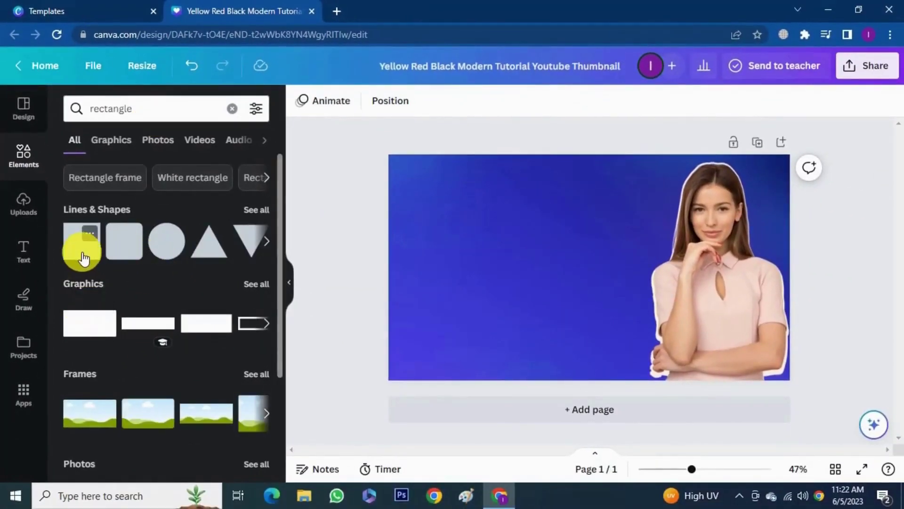
Step: Place a square, stretch it into a wide short bar about 306 px, and move it top-left
drag(88, 257, 589, 266)
drag(510, 243, 510, 263)
mouse_move(570, 283)
mouse_down()
mouse_move(589, 281)
mouse_move(577, 282)
mouse_up()
drag(484, 279, 482, 230)
Step: Set the bar's colour to black
click(444, 273)
click(431, 221)
click(372, 104)
click(147, 182)
click(453, 293)
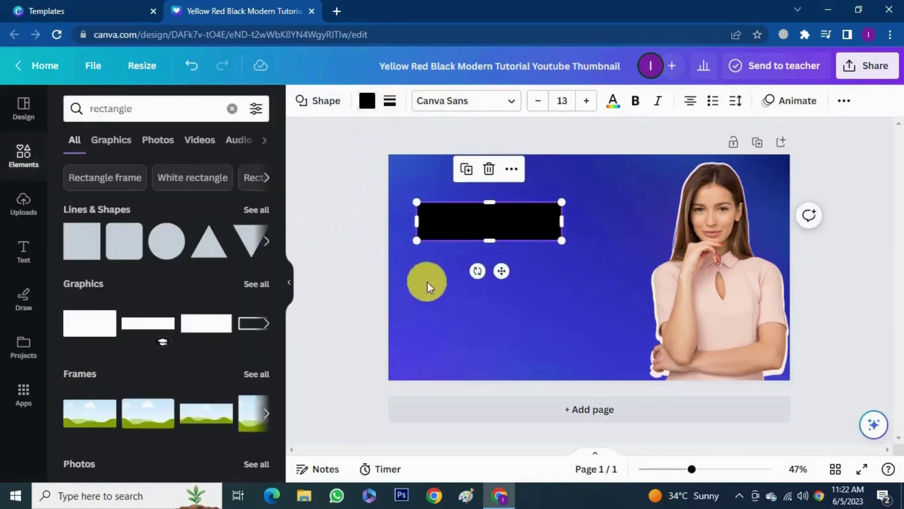
click(478, 244)
click(470, 222)
Step: Duplicate the black bar twice into three stacked bars
right_click(470, 222)
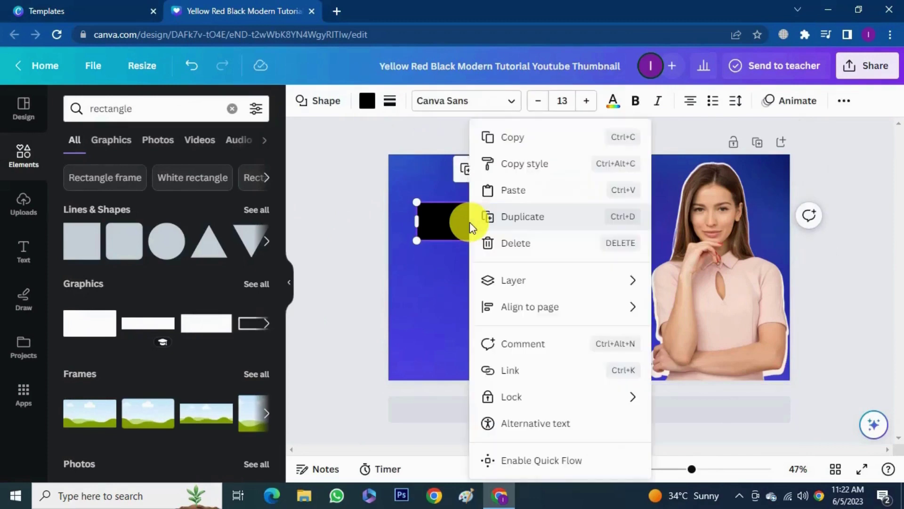
click(495, 217)
drag(495, 219, 486, 278)
right_click(487, 278)
click(562, 213)
drag(515, 331, 522, 331)
Step: Recolour the middle bar red and the bottom bar white, then raise the top bar slightly
click(490, 267)
click(366, 100)
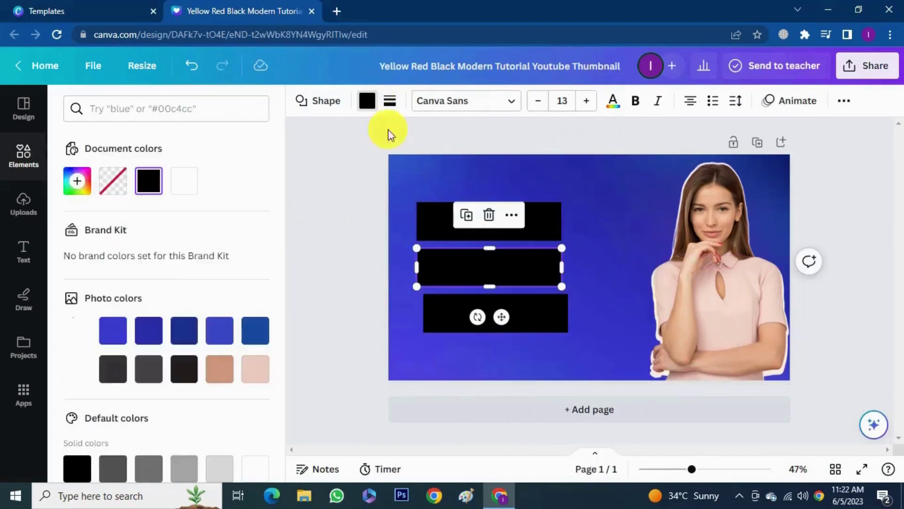
scroll(245, 301, down, 4)
click(88, 309)
click(452, 309)
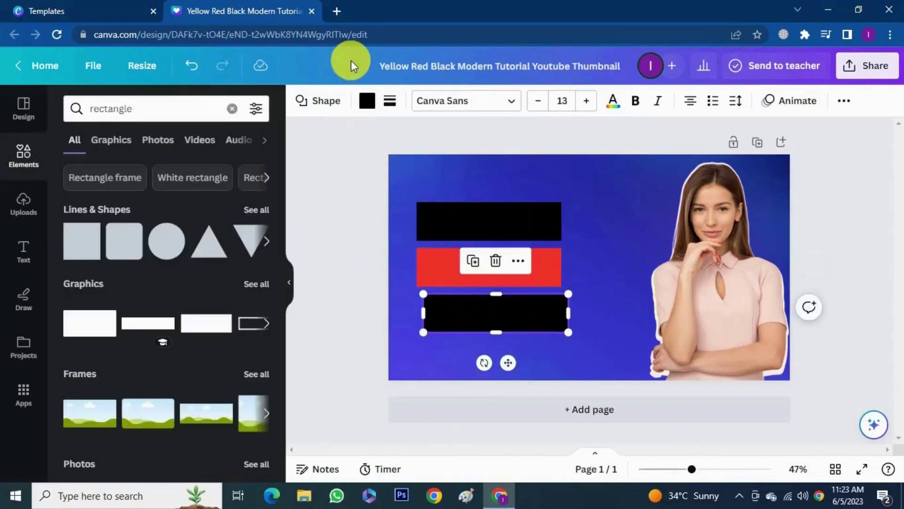
click(369, 103)
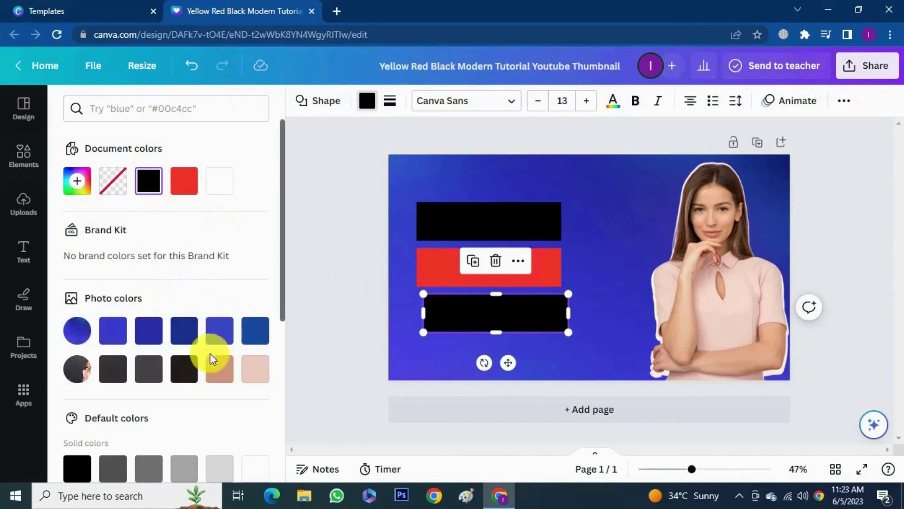
scroll(201, 354, down, 5)
click(263, 182)
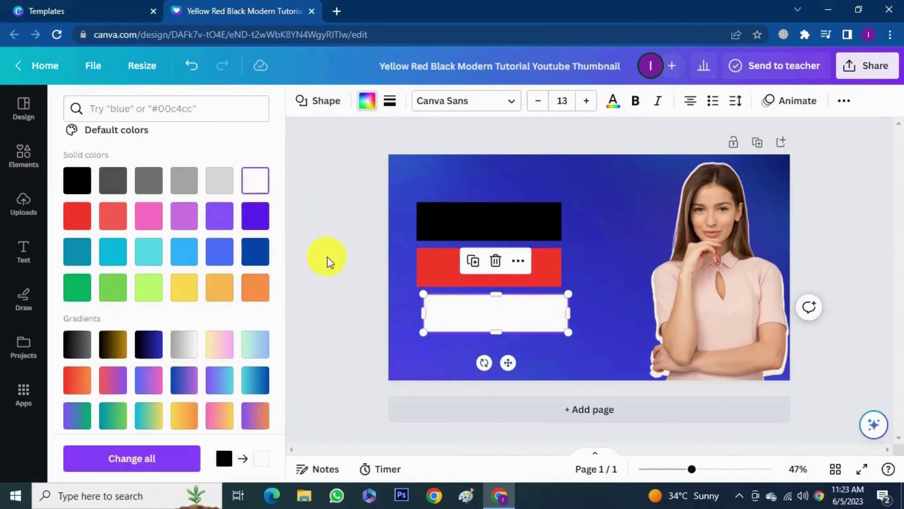
click(548, 212)
drag(498, 230, 499, 220)
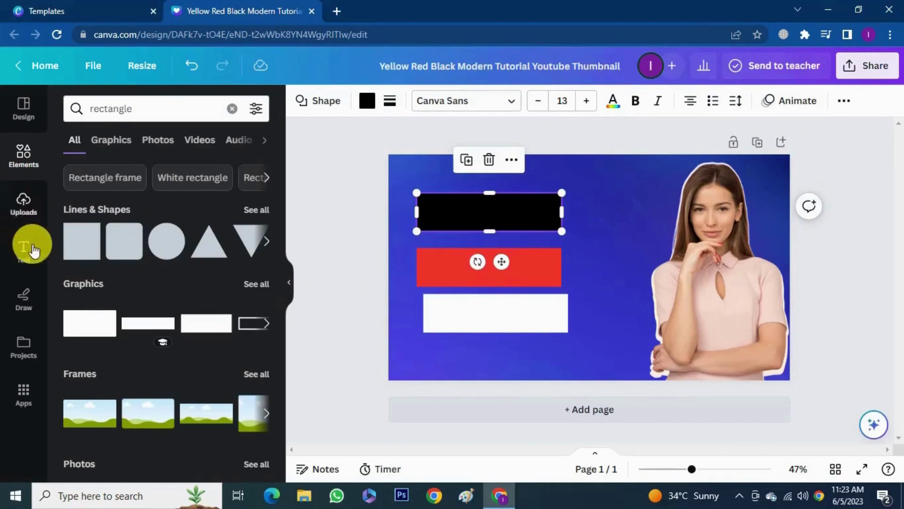
Step: Place a heading on the white bar and change its text to CREATE
click(317, 303)
click(25, 247)
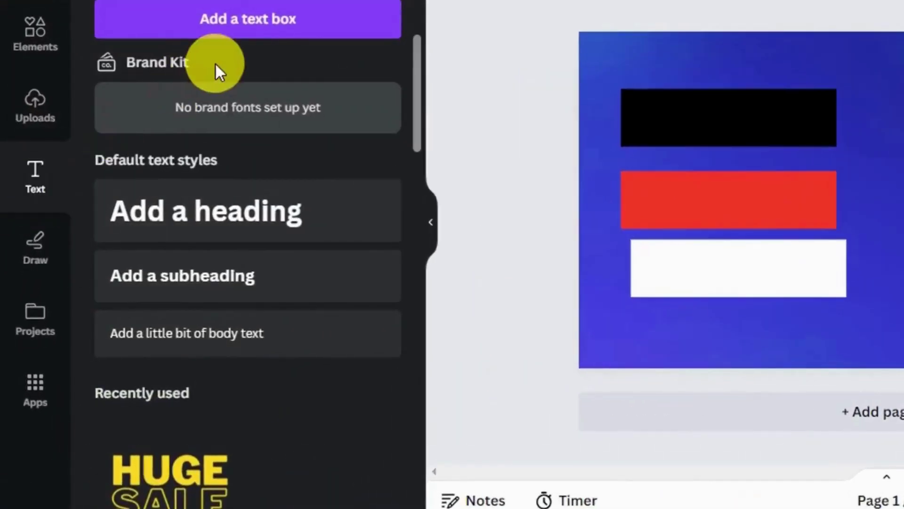
drag(238, 216, 751, 262)
click(761, 258)
key(ctrl+a)
text(CREA)
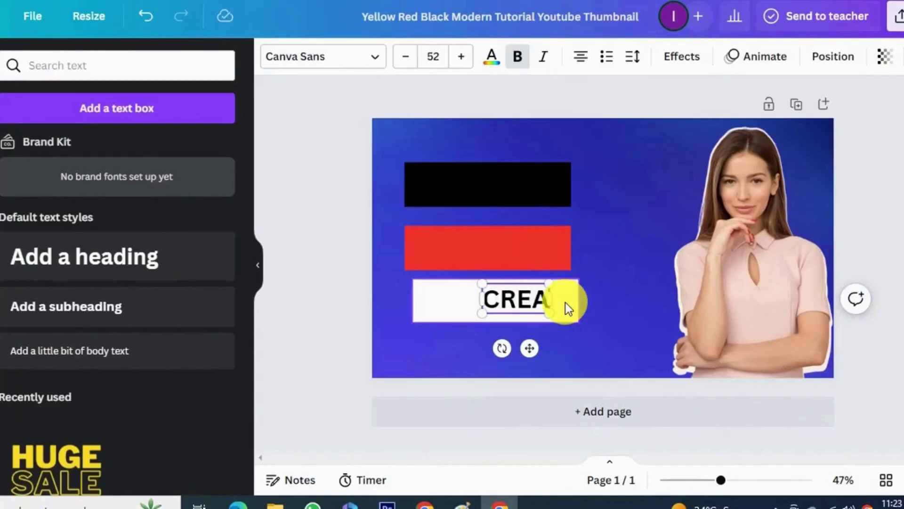
text(TE)
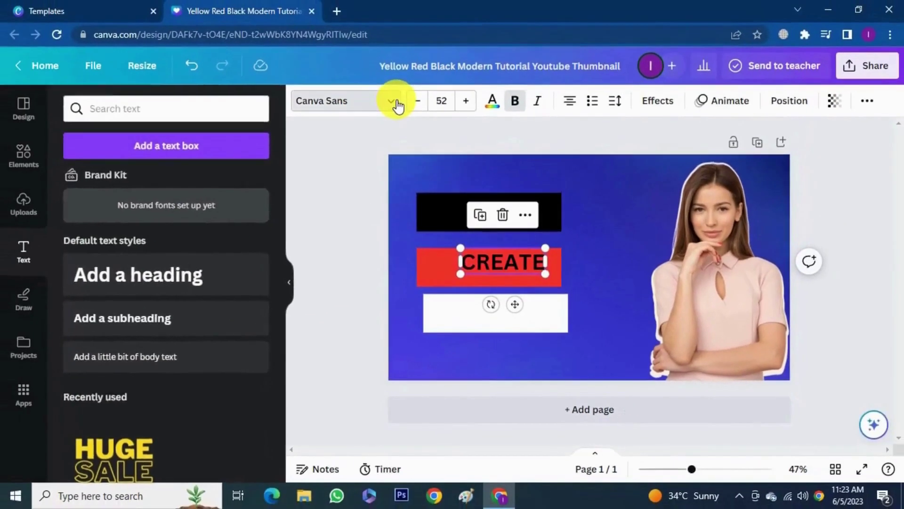
Step: Set CREATE to the Anton font at size 70 and centre it on the bar
click(374, 56)
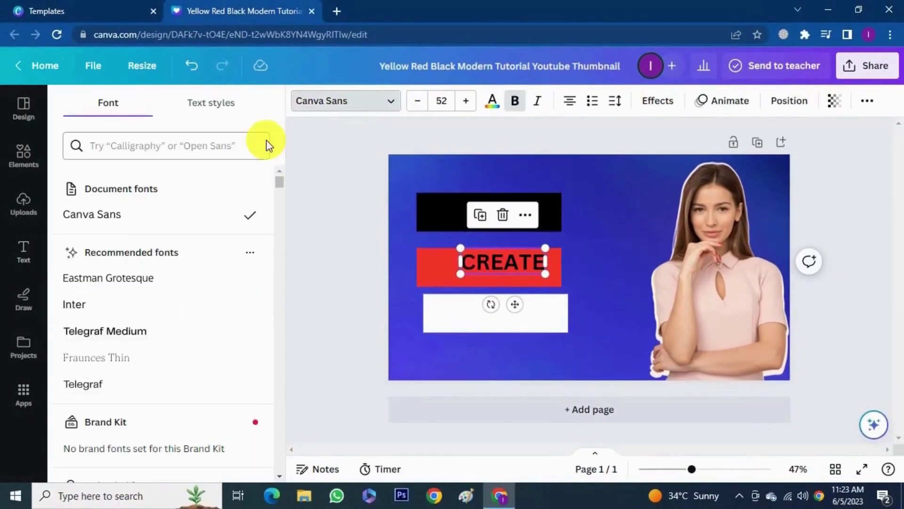
scroll(198, 264, down, 5)
scroll(199, 268, down, 10)
click(157, 146)
text(anton)
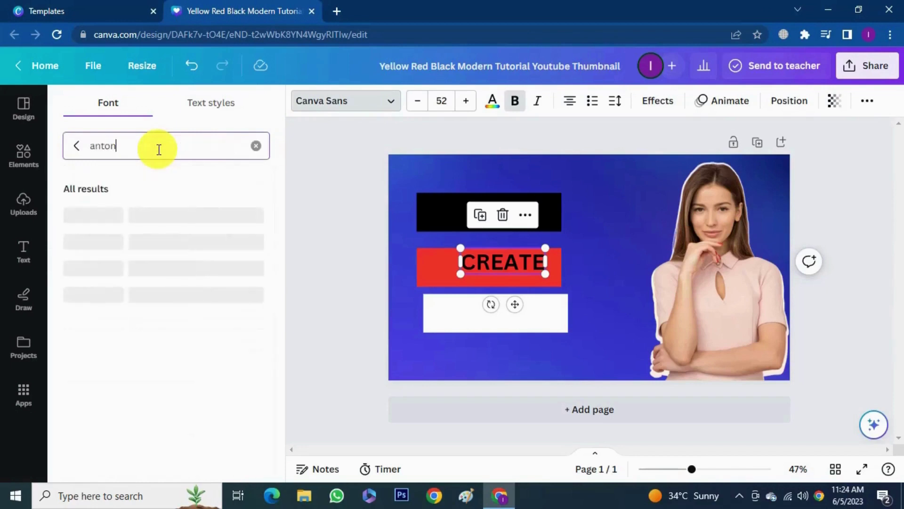
click(123, 217)
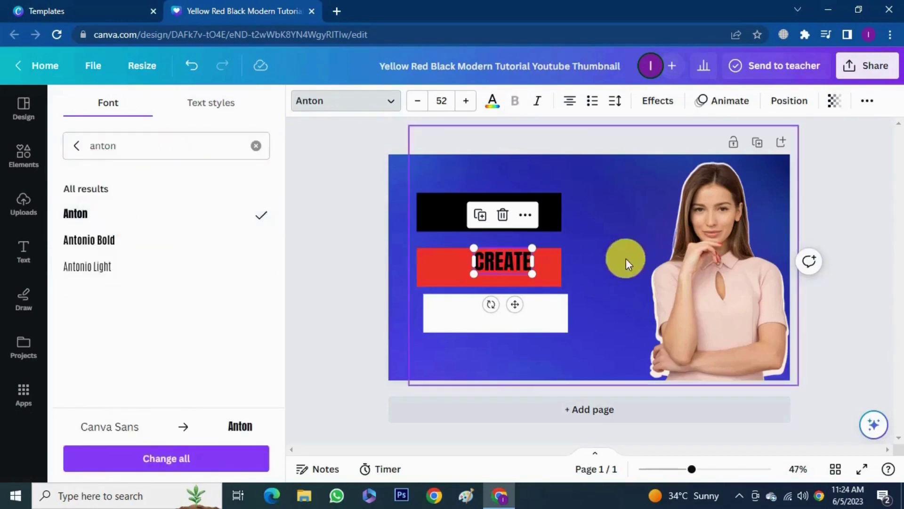
click(505, 262)
drag(504, 262, 493, 270)
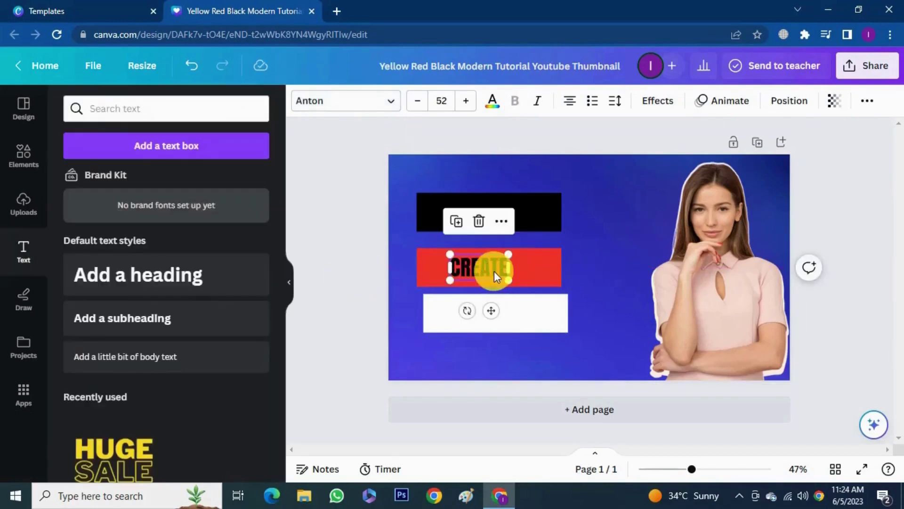
click(450, 101)
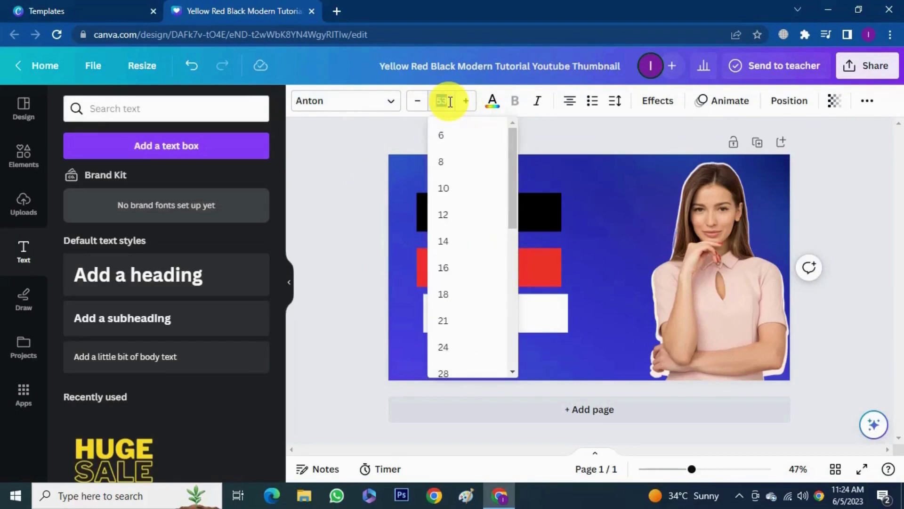
click(450, 101)
Step: Duplicate CREATE twice and move the third copy beside the white bar
click(468, 267)
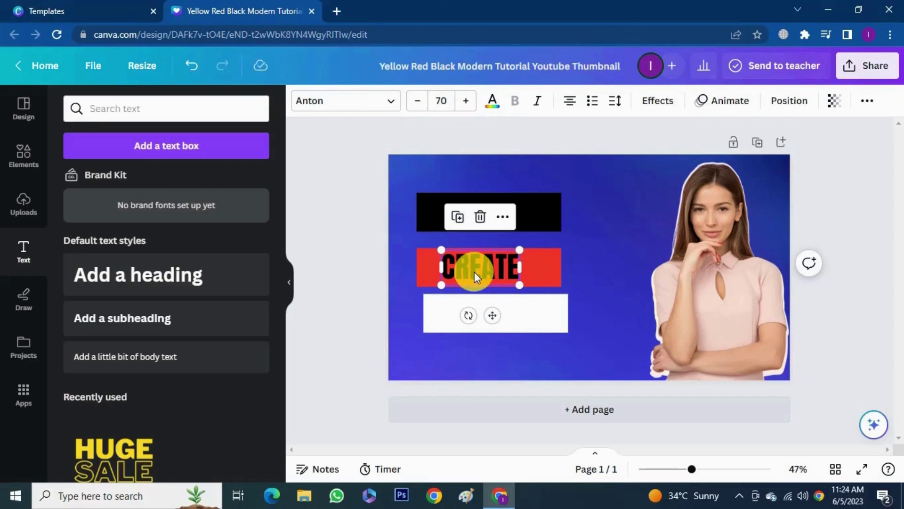
right_click(473, 273)
click(525, 251)
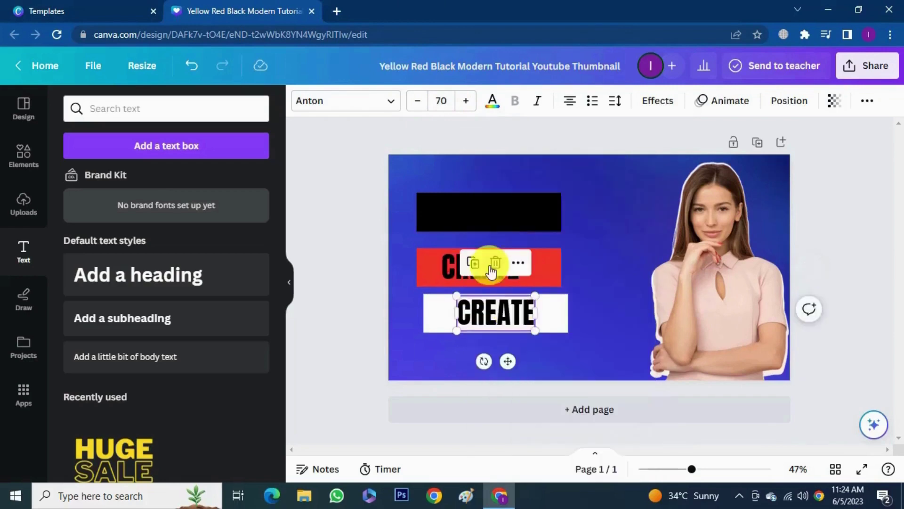
right_click(488, 307)
click(537, 255)
drag(522, 353, 568, 335)
Step: Make the red-bar CREATE white and move it onto the black bar
click(468, 263)
click(492, 100)
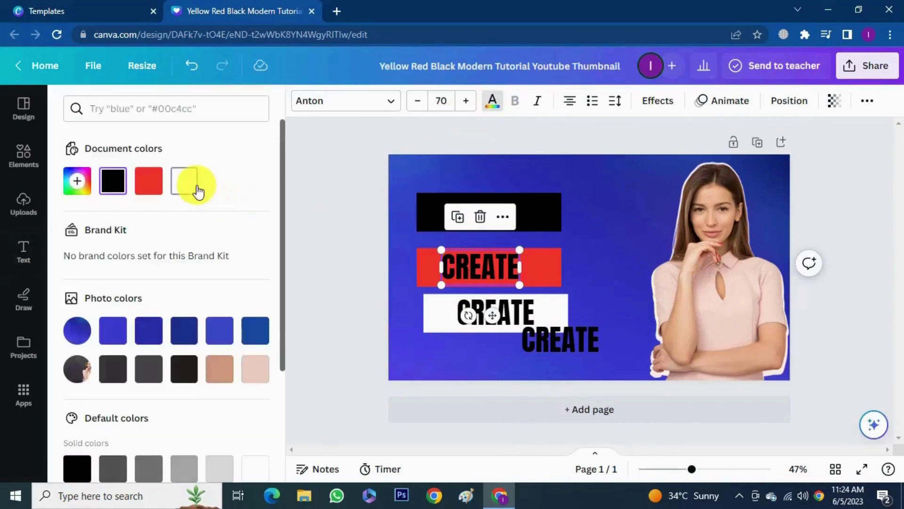
click(195, 186)
drag(475, 266, 460, 210)
Step: Retype the copies as Youtube and Thumbnail, placing Youtube inside the red bar
click(487, 319)
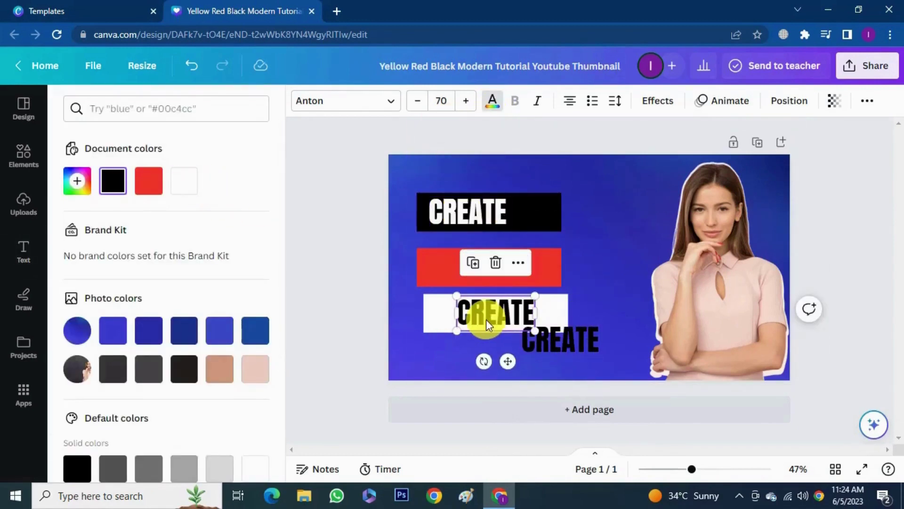
text(Youtube)
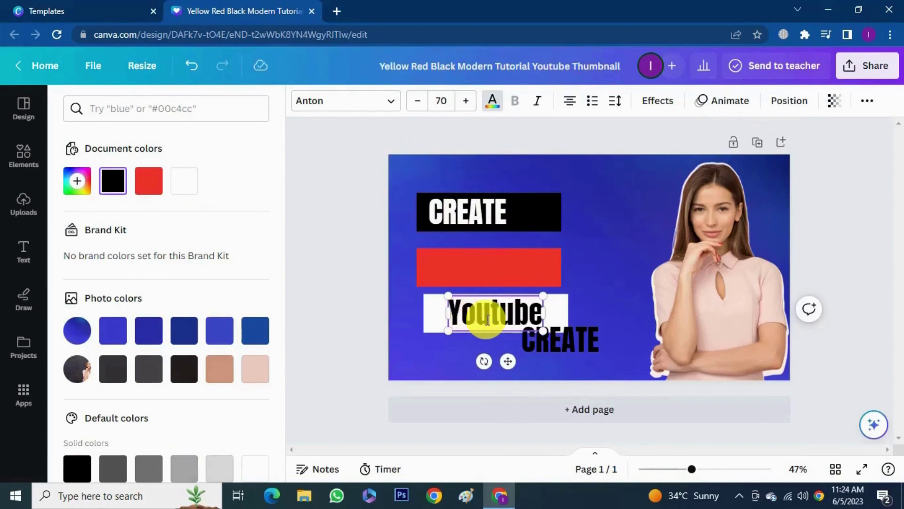
click(576, 346)
double_click(575, 346)
text(Thumbnail)
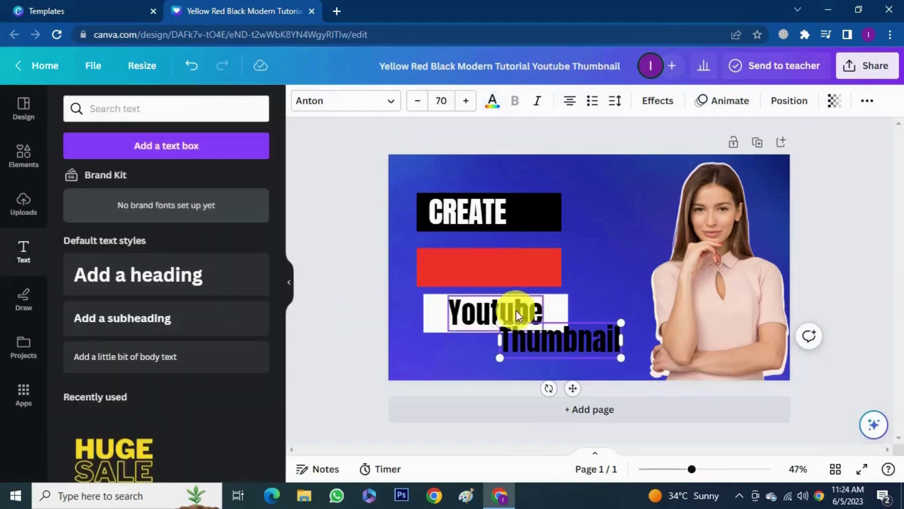
drag(515, 309, 496, 267)
drag(567, 335, 535, 318)
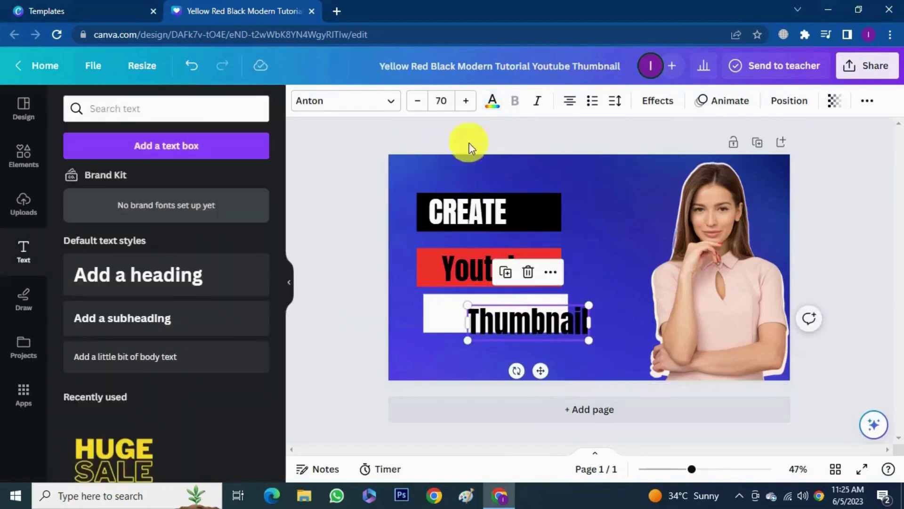
Step: Make the Thumbnail text yellow and the box behind it black
click(492, 100)
scroll(213, 383, down, 3)
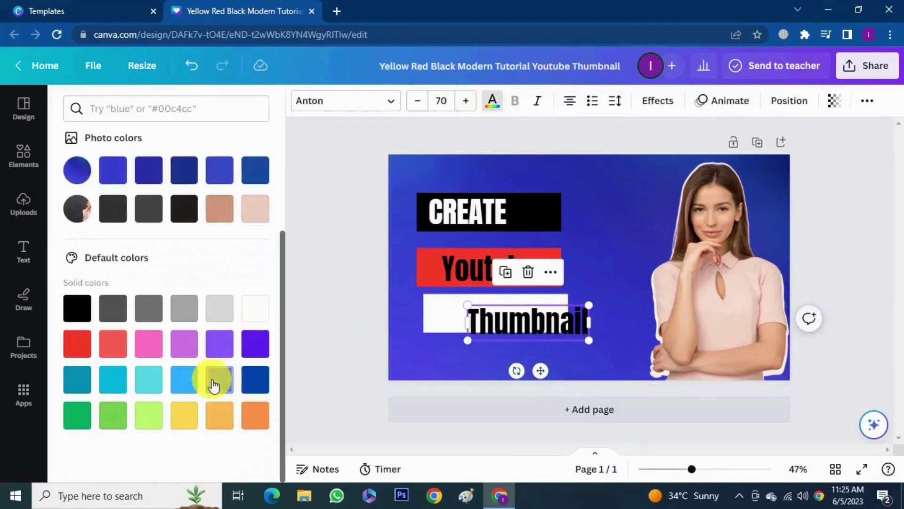
click(185, 415)
click(563, 307)
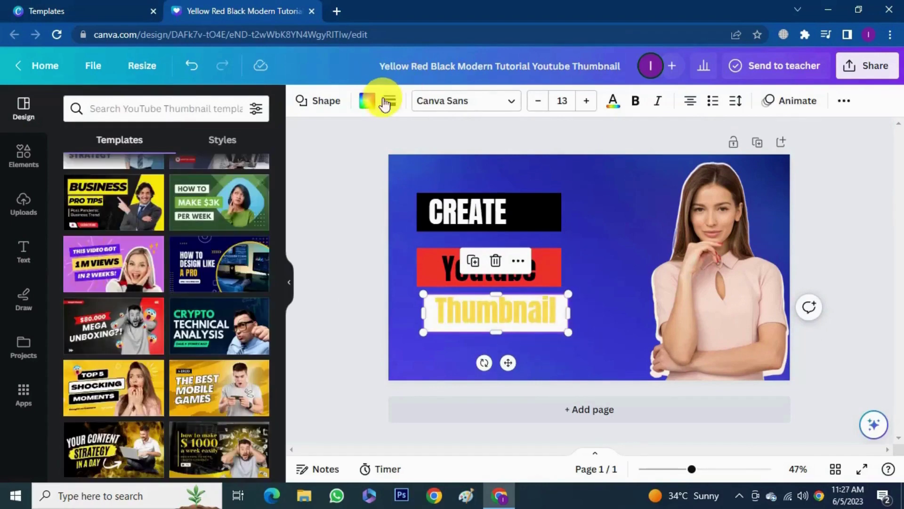
click(379, 103)
click(153, 182)
click(448, 302)
Step: Narrow the black CREATE box to fit the word
click(514, 315)
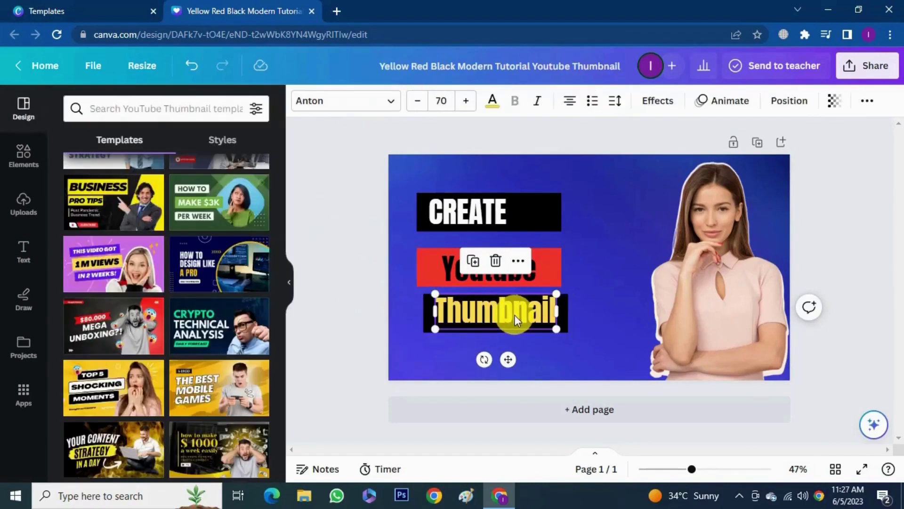
click(543, 214)
drag(543, 214, 517, 214)
click(474, 216)
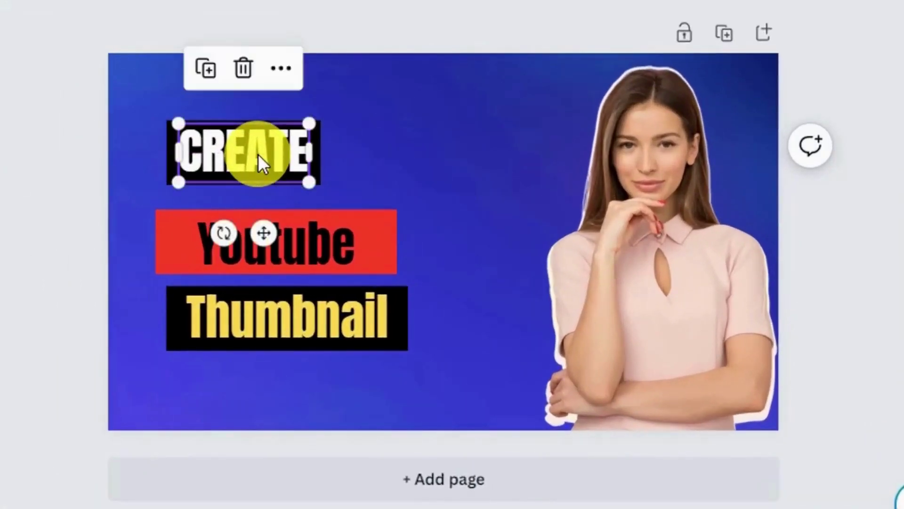
Step: Group CREATE with its black box, move it up and tilt it about -8°
click(18, 159)
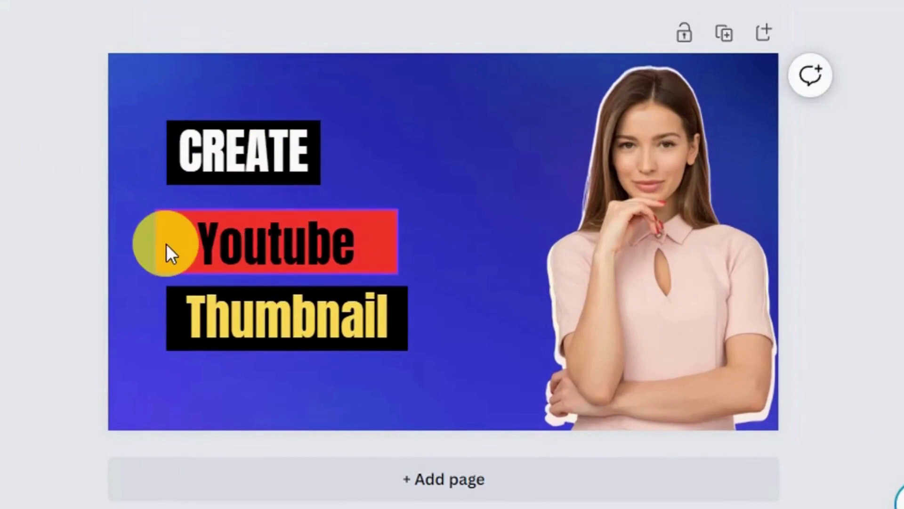
click(312, 162)
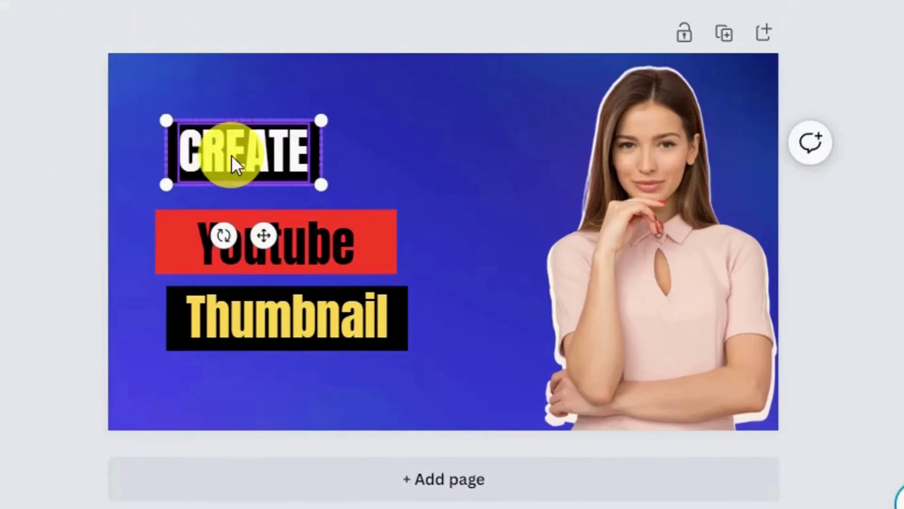
click(194, 77)
drag(259, 160, 254, 141)
mouse_move(245, 216)
mouse_down()
mouse_move(222, 226)
mouse_move(229, 220)
mouse_up()
drag(236, 152, 237, 149)
Step: Shorten the red bar to fit Youtube, group them and tilt about -5°
drag(272, 263, 256, 255)
click(368, 255)
drag(397, 238, 346, 238)
click(176, 156)
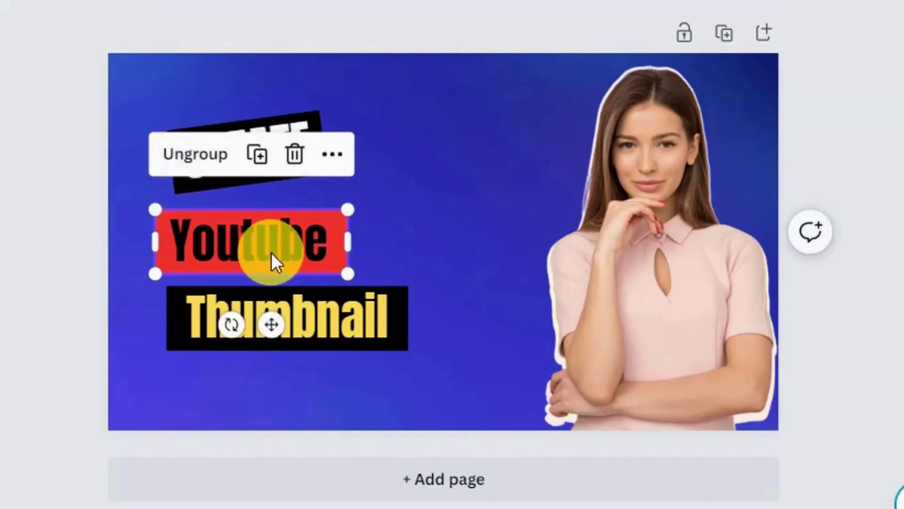
drag(272, 254, 287, 234)
drag(254, 306, 264, 317)
drag(263, 217, 254, 216)
Step: Group Thumbnail with its black box, move it under Youtube and send it backward
click(278, 326)
shift+click(171, 321)
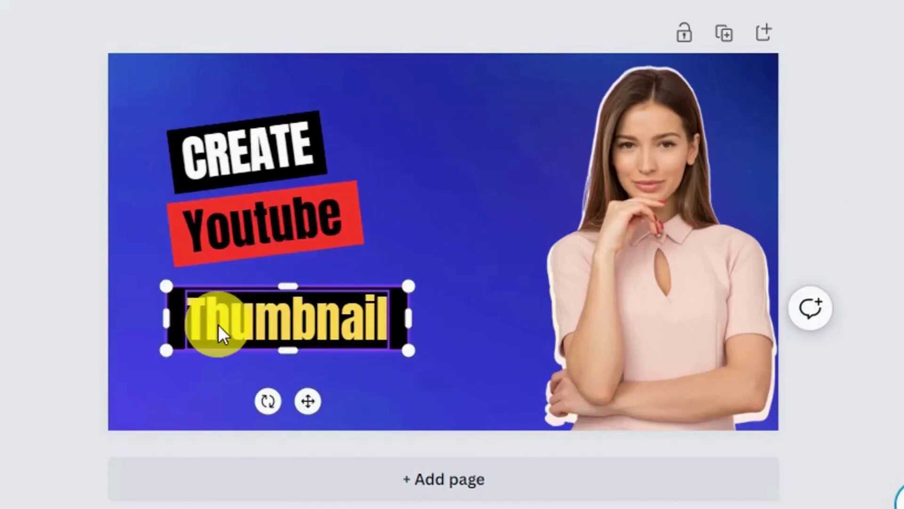
click(233, 242)
drag(292, 337, 275, 308)
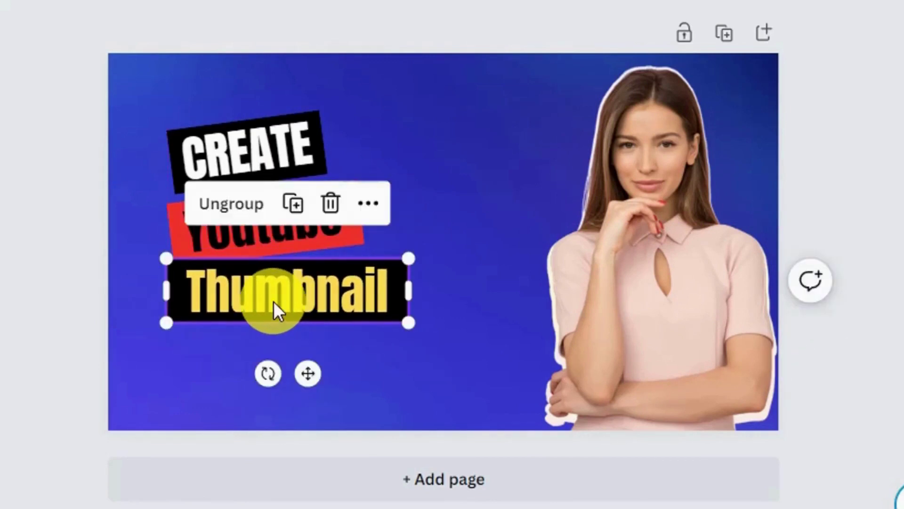
click(80, 278)
click(220, 278)
right_click(220, 279)
mouse_move(281, 275)
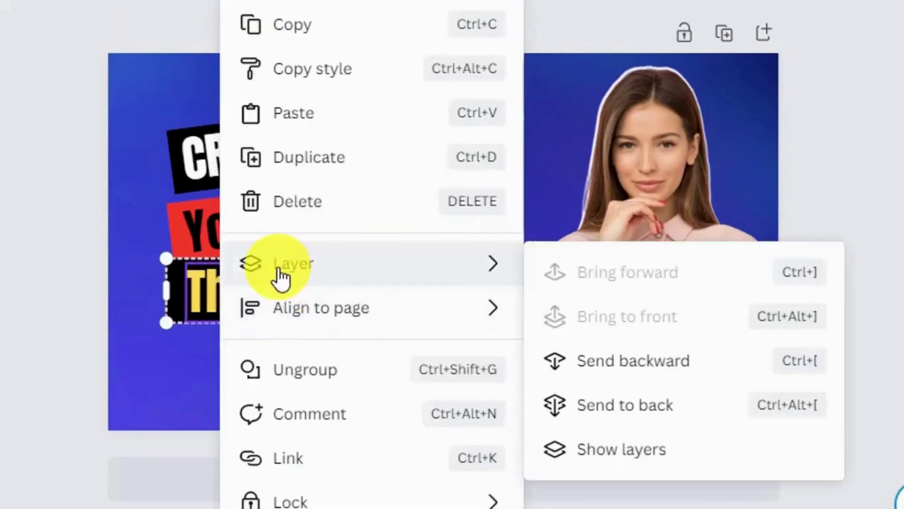
click(584, 363)
Step: Search Elements for 'arrows' and place a curved arrow graphic on the thumbnail
click(74, 319)
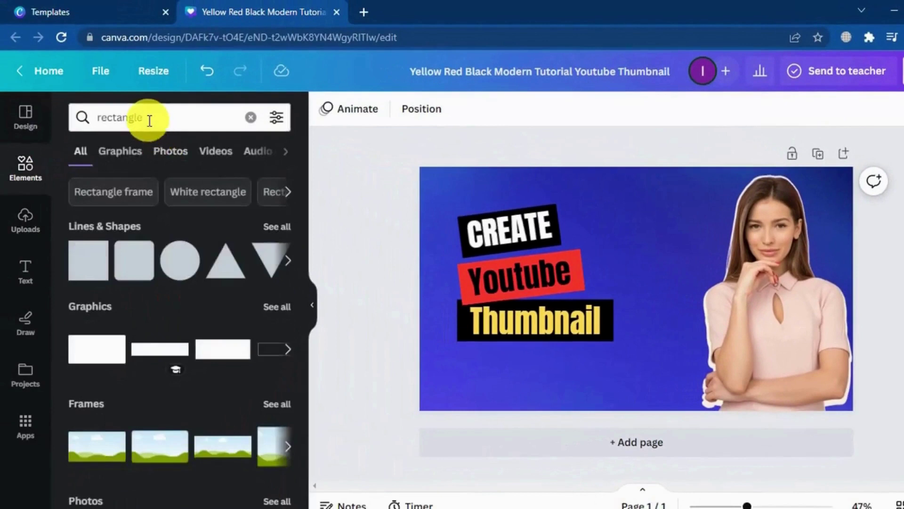
drag(147, 117, 78, 104)
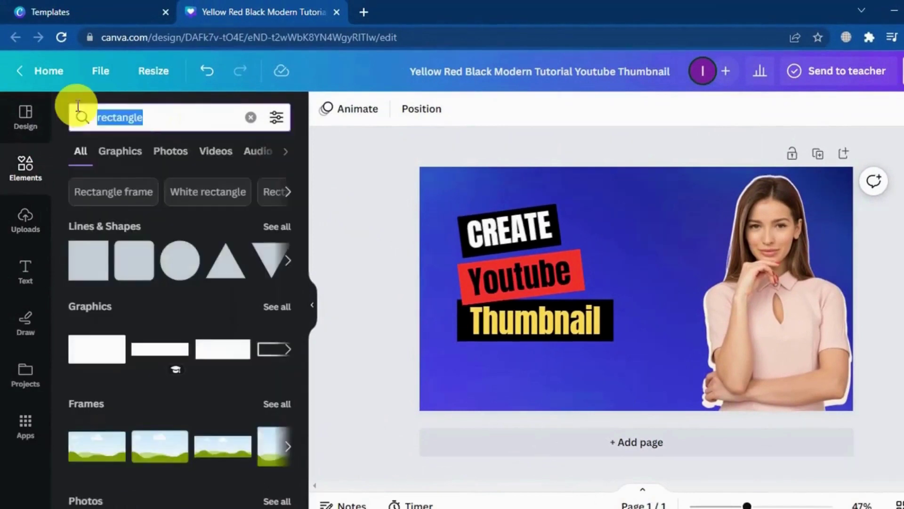
text(arrows)
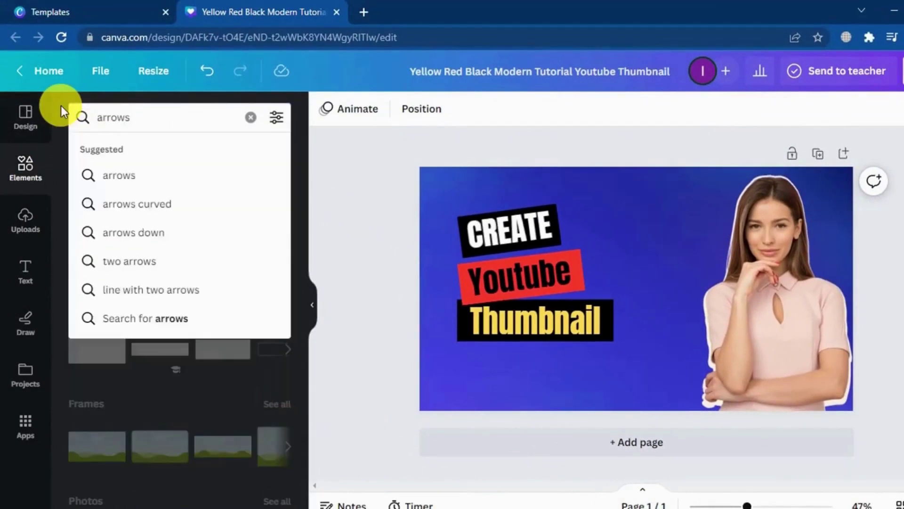
key(Return)
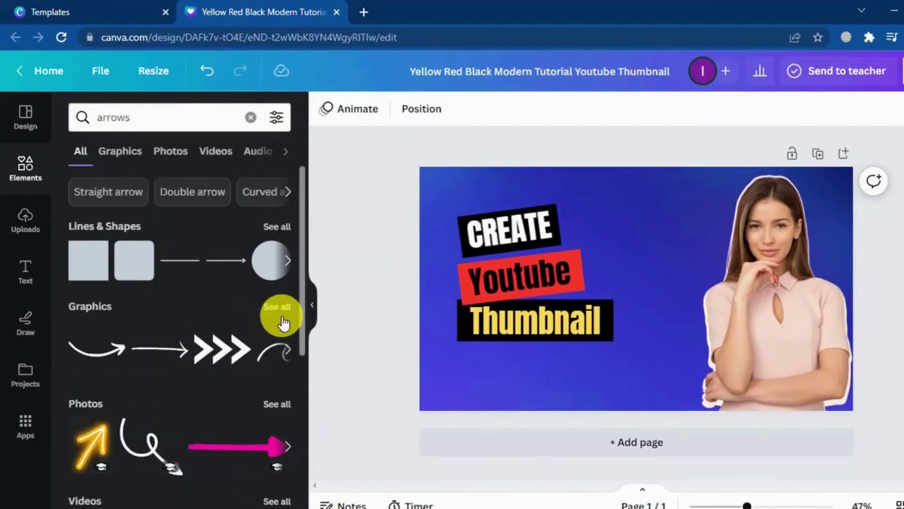
click(283, 320)
scroll(222, 363, down, 1)
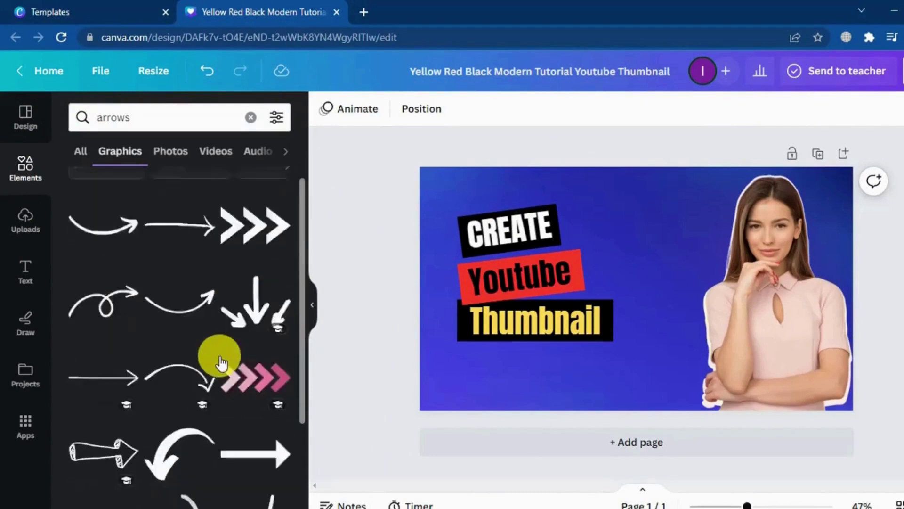
scroll(186, 372, down, 2)
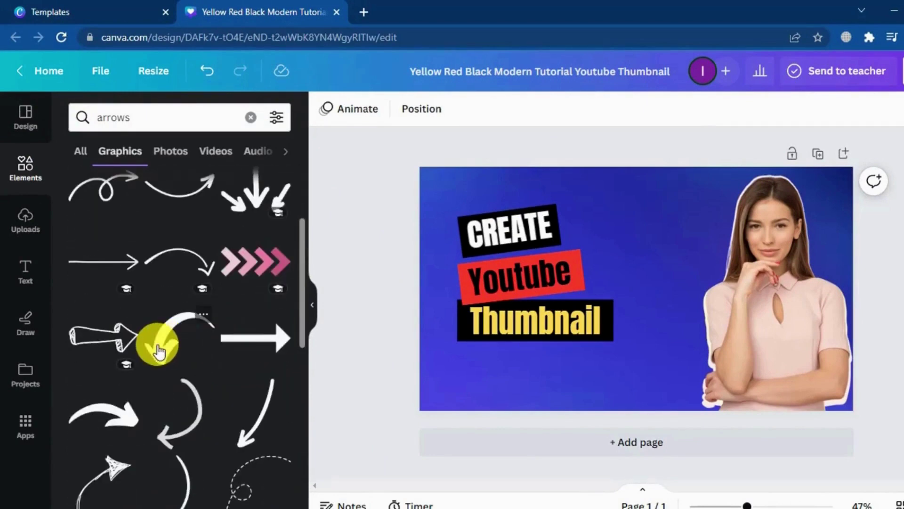
drag(158, 351, 574, 264)
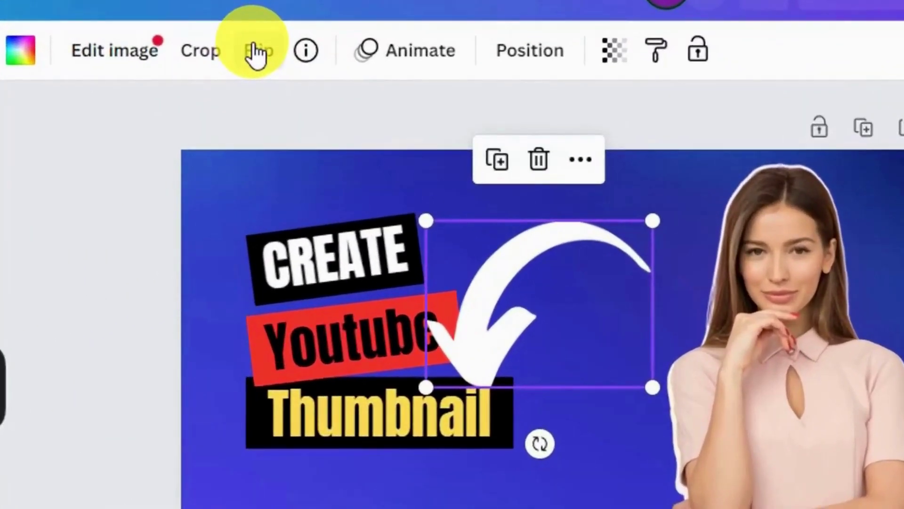
Step: Flip the arrow horizontally, shrink it to 250 by 185, rotate it and set it beside CREATE
click(256, 51)
click(375, 123)
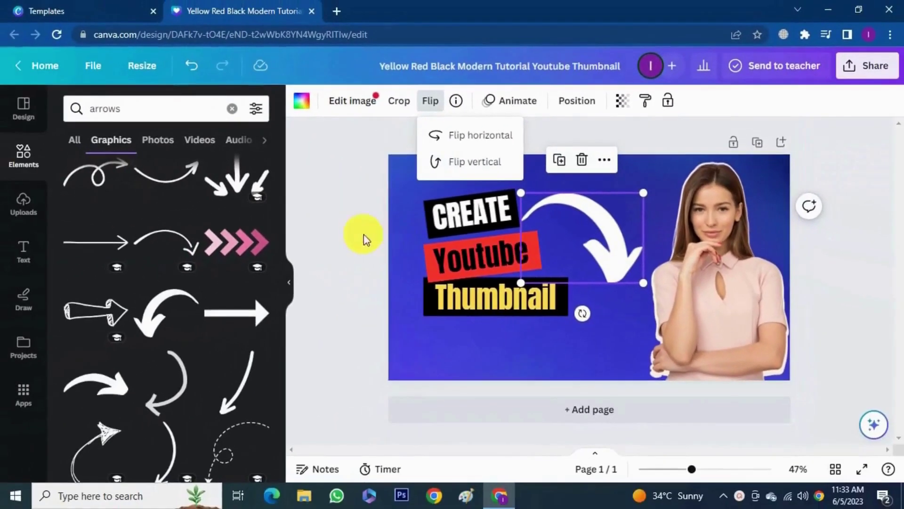
click(631, 298)
click(584, 235)
drag(644, 283, 588, 250)
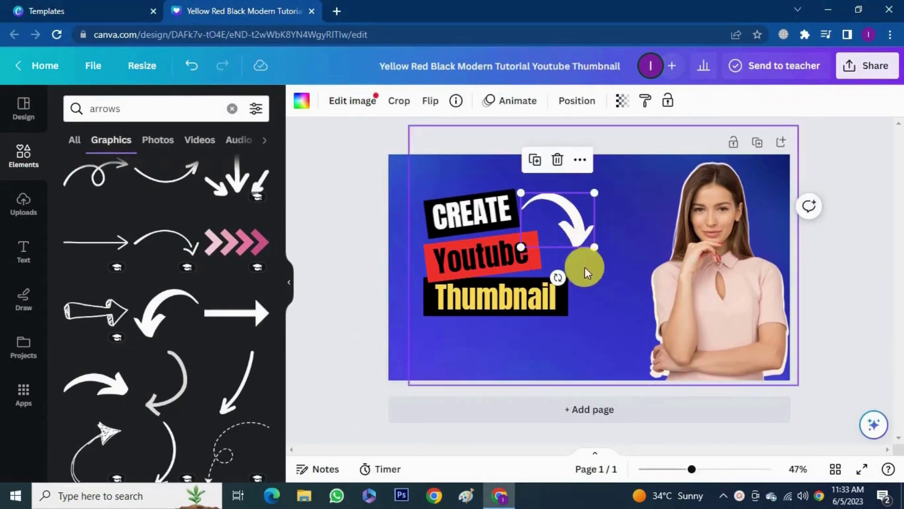
drag(555, 279, 546, 287)
drag(568, 228, 561, 248)
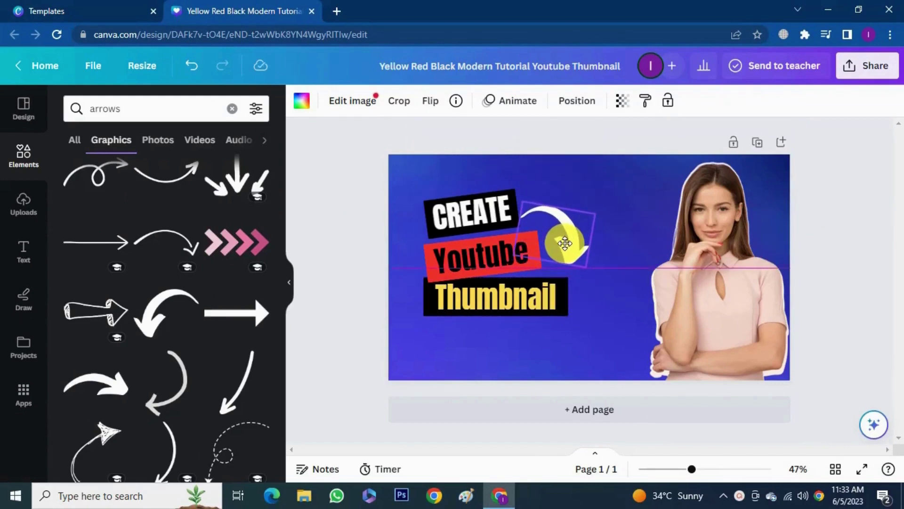
Step: Place pink chevrons at the bottom-left, shrunk to 224 by 94
drag(565, 243, 564, 242)
drag(234, 243, 422, 345)
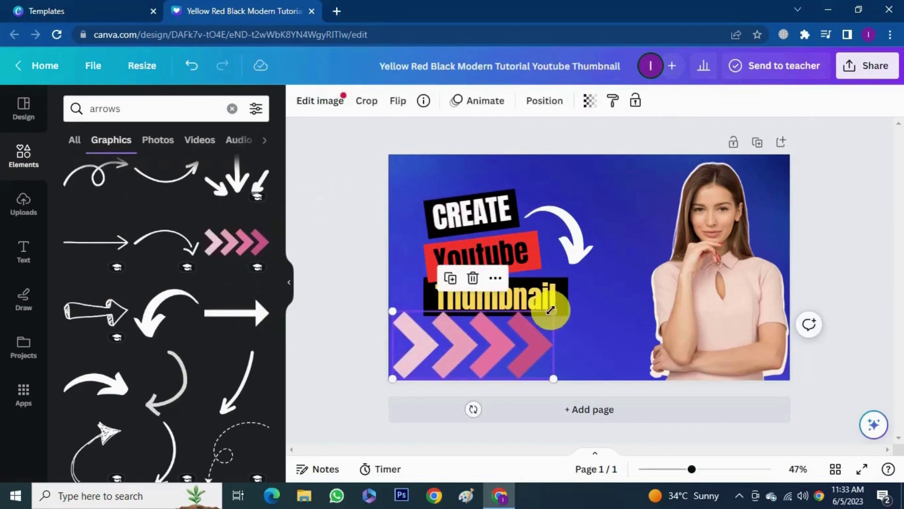
drag(550, 310, 430, 363)
Step: Search for YouTube graphics and place a small red play logo near the arrow tip
click(61, 110)
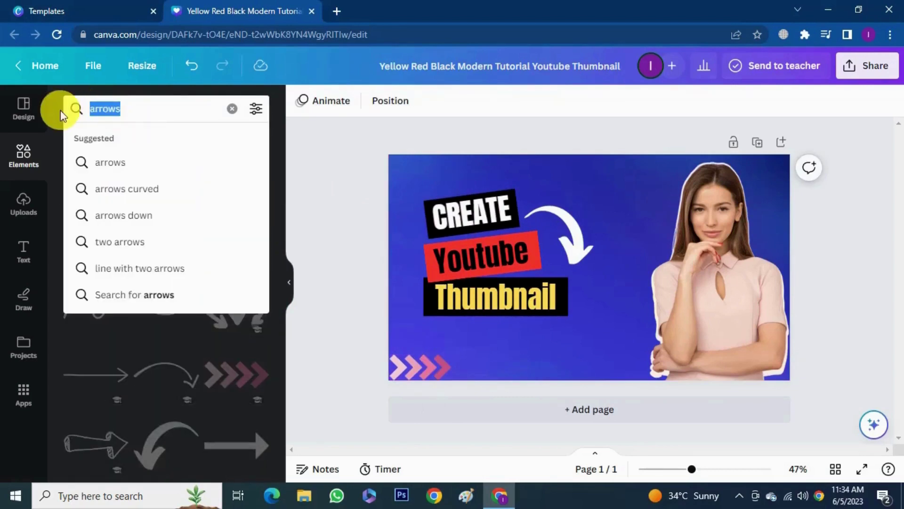
text(youtube)
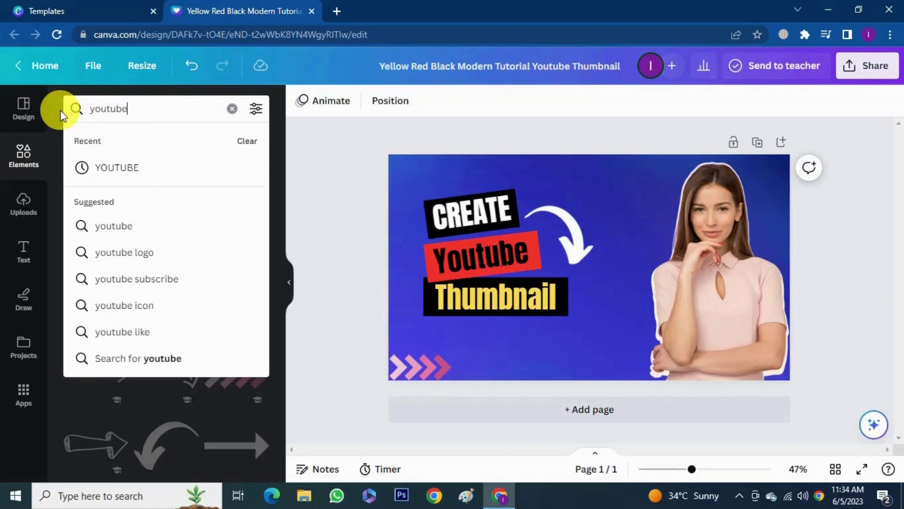
key(Return)
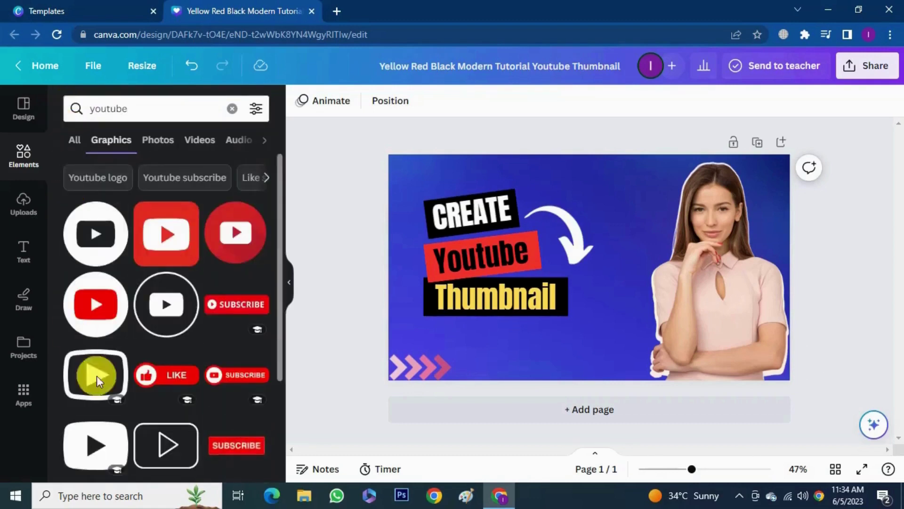
scroll(210, 398, down, 5)
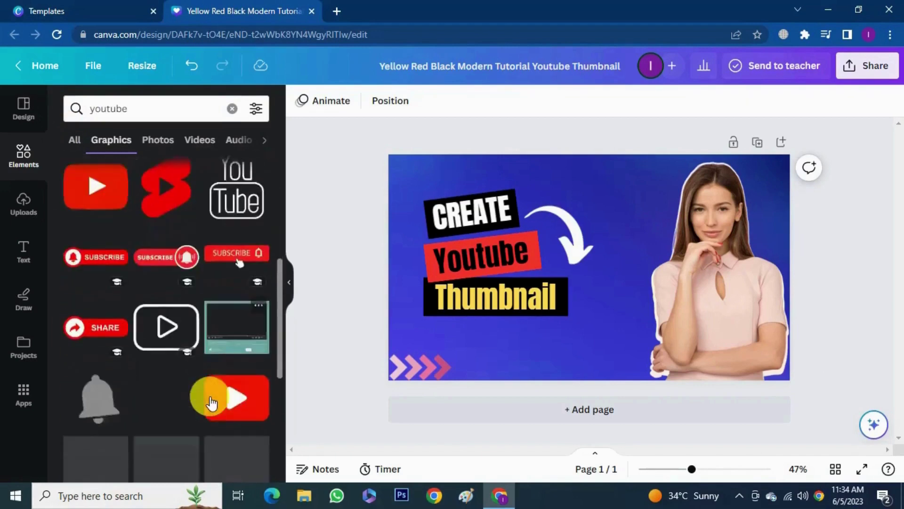
scroll(210, 403, up, 2)
drag(101, 292, 566, 282)
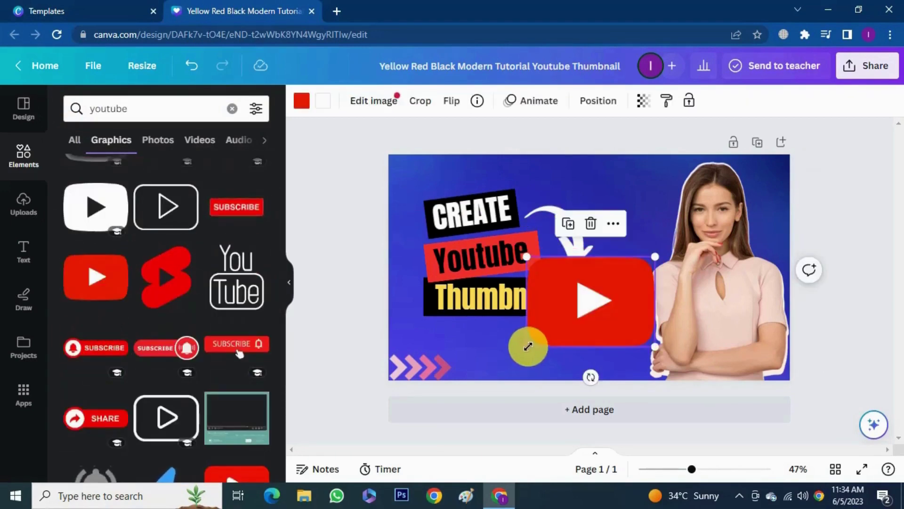
drag(529, 345, 611, 297)
Step: Tilt and nudge the curved arrow, then move the play button up beside Youtube
click(556, 229)
drag(549, 296, 567, 297)
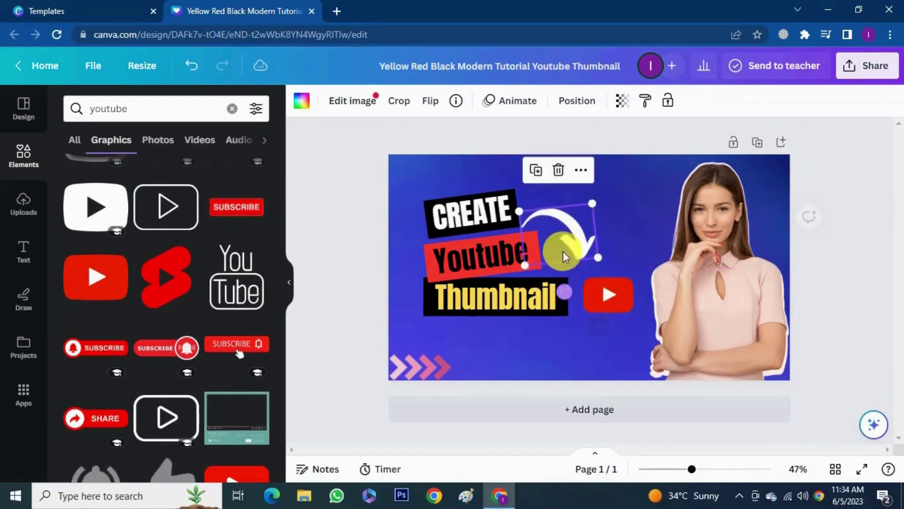
mouse_move(561, 242)
mouse_down()
mouse_move(578, 249)
mouse_move(571, 233)
mouse_up()
drag(626, 302, 621, 283)
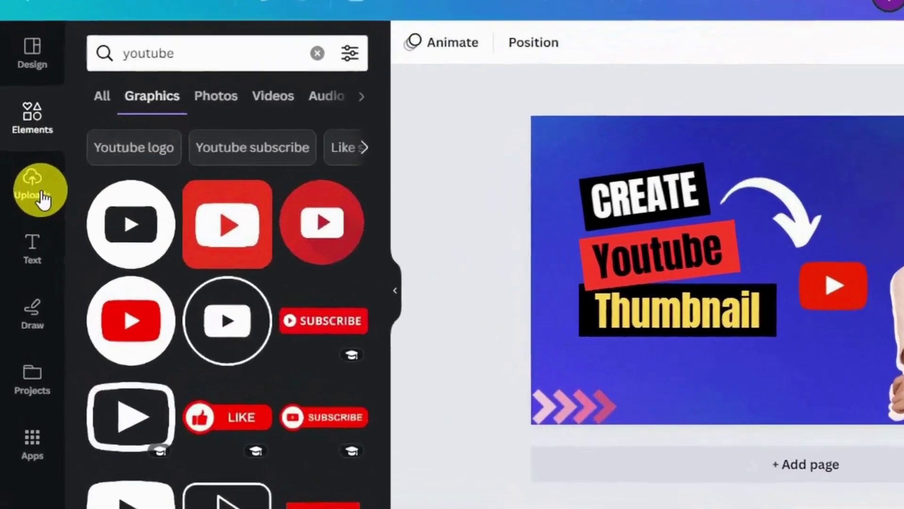
Step: Drag an uploaded logo onto the design and shrink it into the top-left corner
click(24, 203)
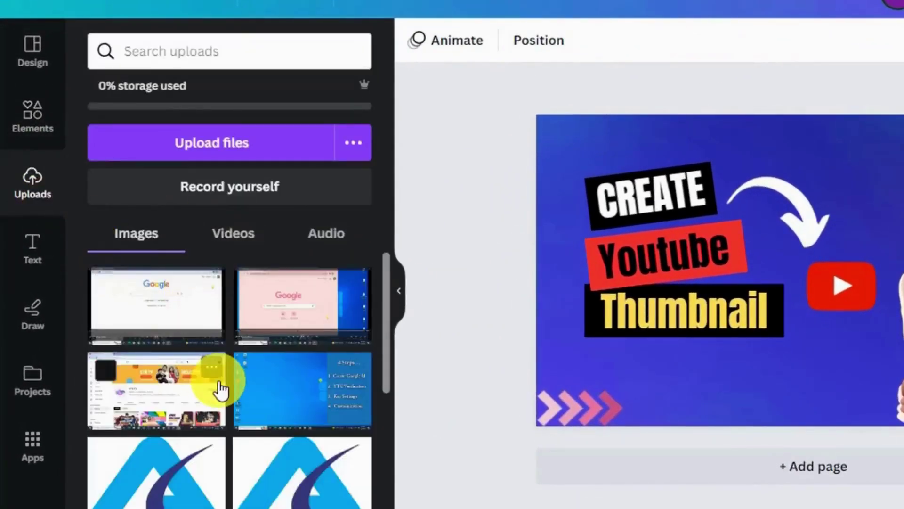
scroll(221, 389, down, 4)
drag(219, 384, 576, 397)
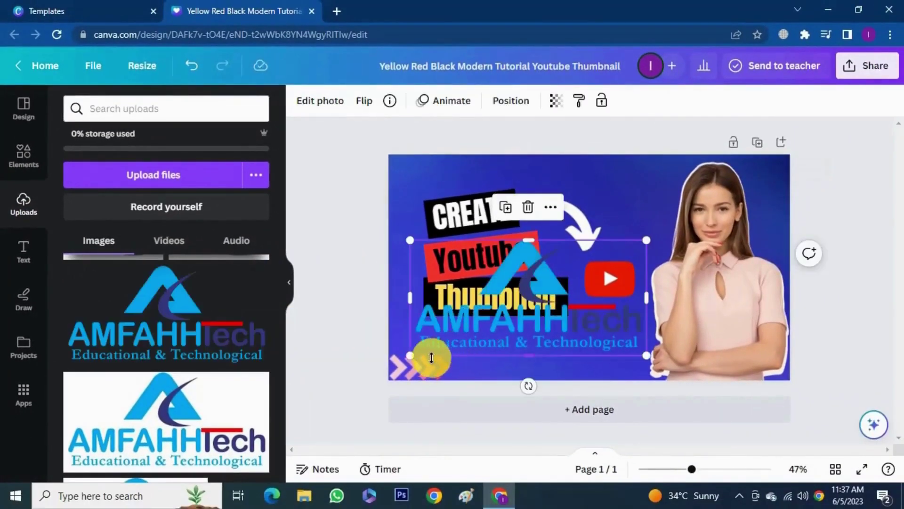
drag(412, 354, 424, 176)
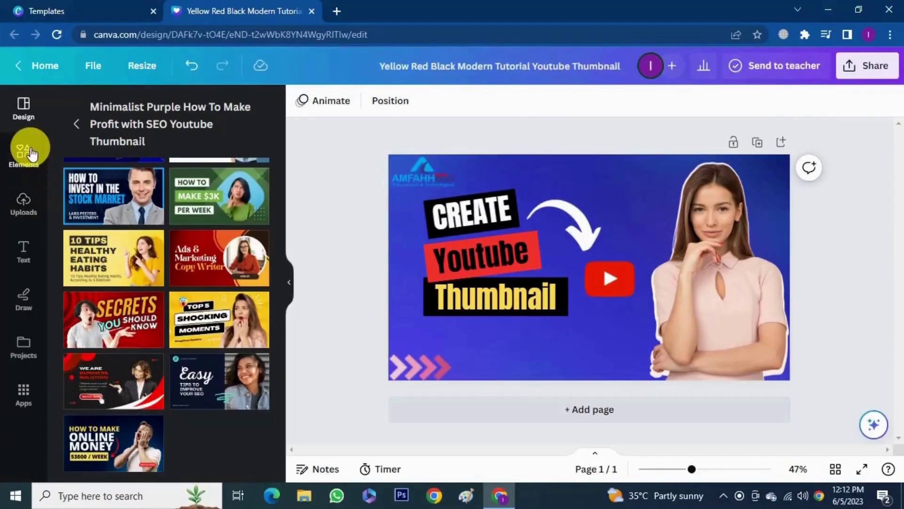
Step: Search Elements for 'background' and place the yellow rays graphic over the page
click(26, 155)
click(160, 109)
drag(160, 106, 63, 112)
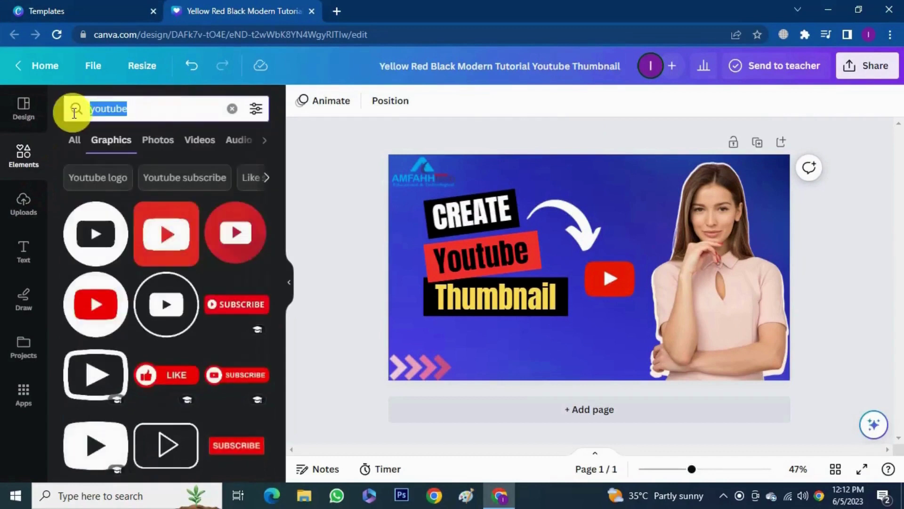
text(ba)
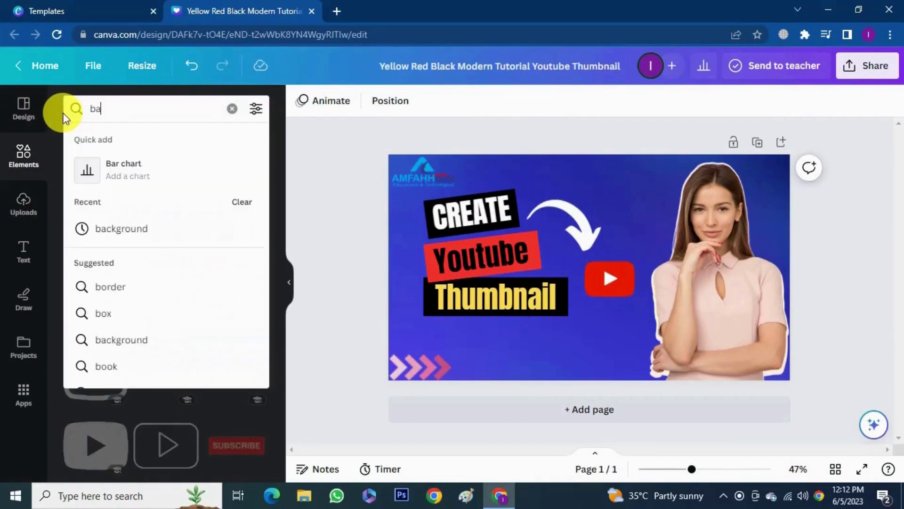
text(ckground)
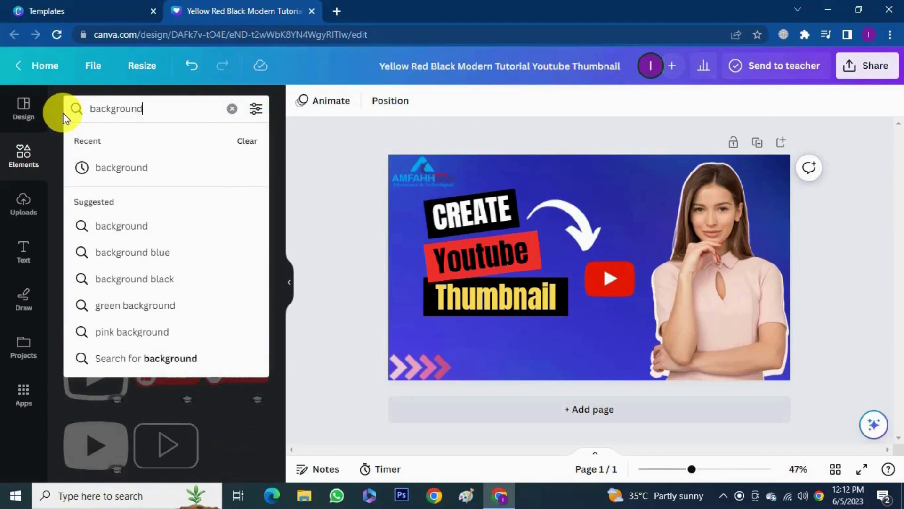
key(Return)
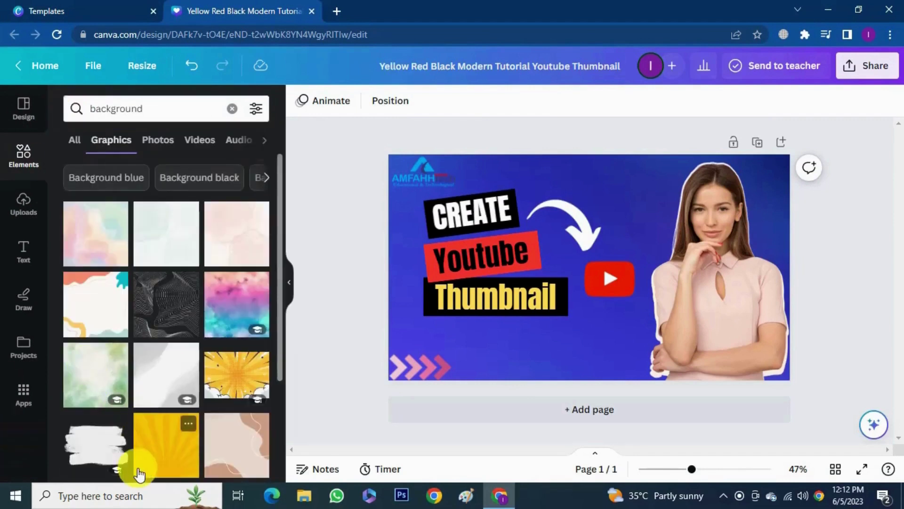
drag(137, 468, 393, 309)
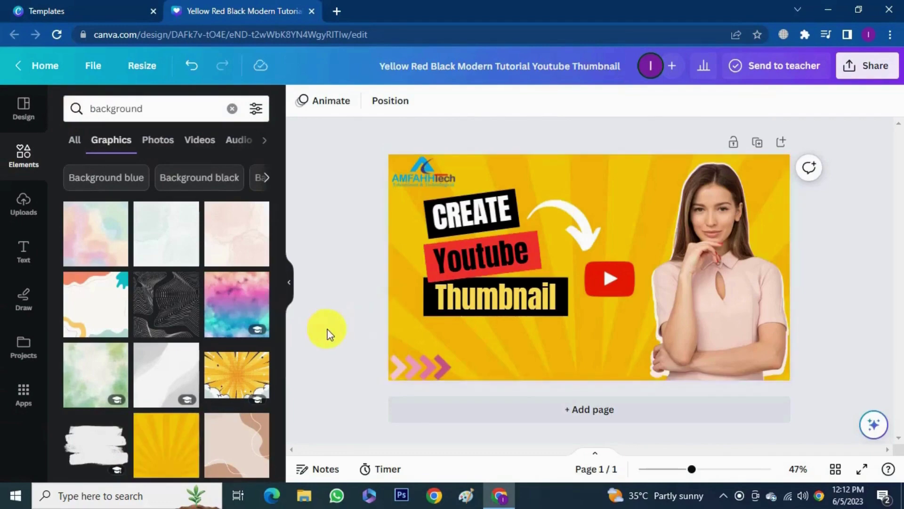
Step: Enlarge and reposition the CREATE, Youtube, Thumbnail block, and shift the play button up-right
click(531, 309)
shift+click(454, 263)
shift+click(460, 226)
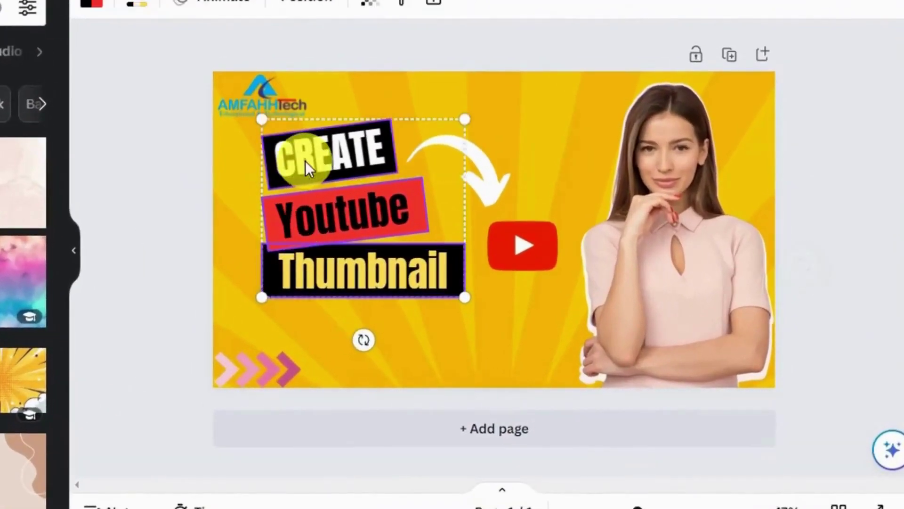
drag(259, 305, 215, 338)
drag(298, 303, 340, 291)
drag(525, 246, 546, 234)
Step: Choose JPG as the file type in the Share download options
click(160, 241)
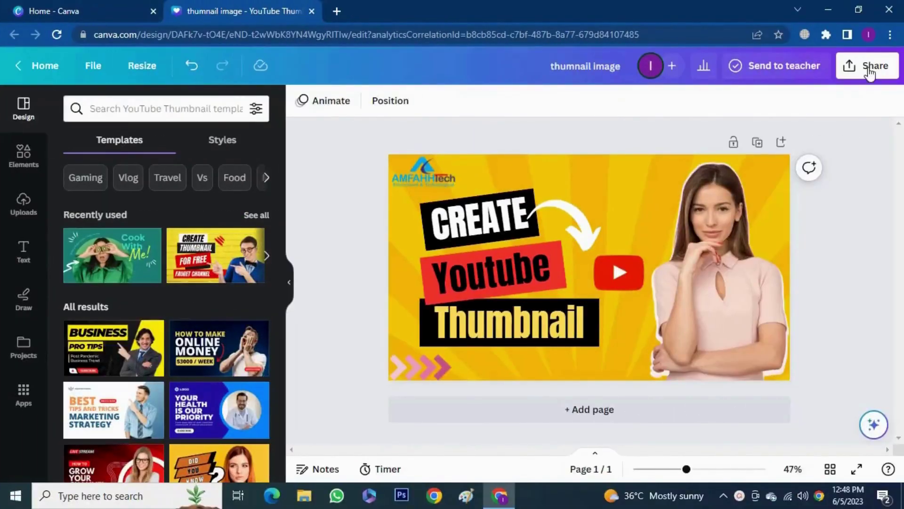
click(872, 67)
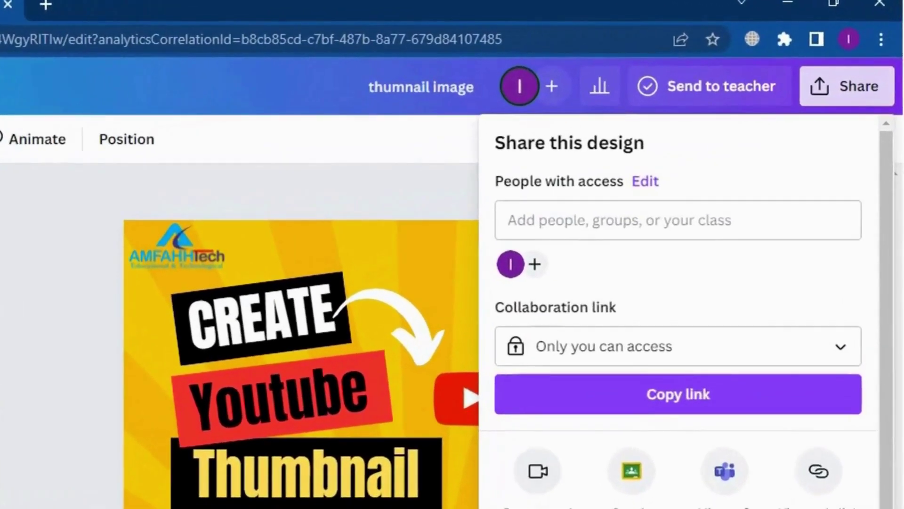
click(539, 504)
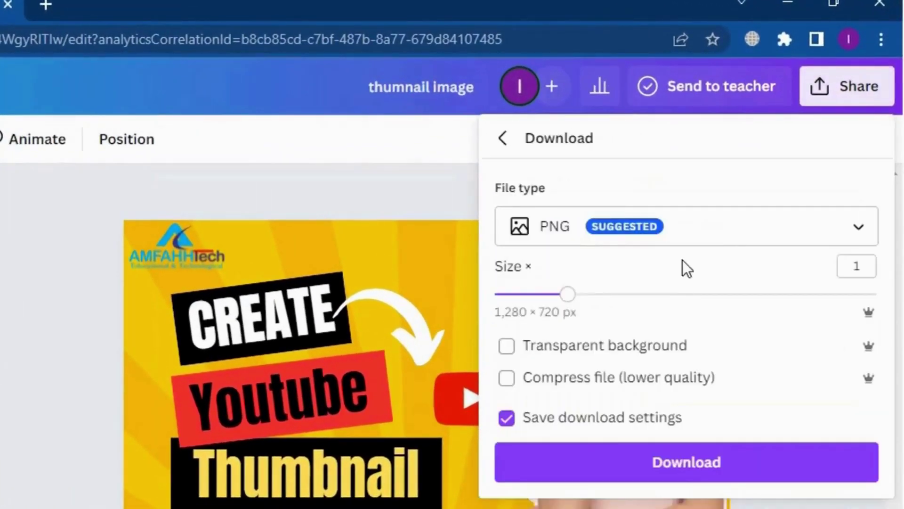
click(679, 236)
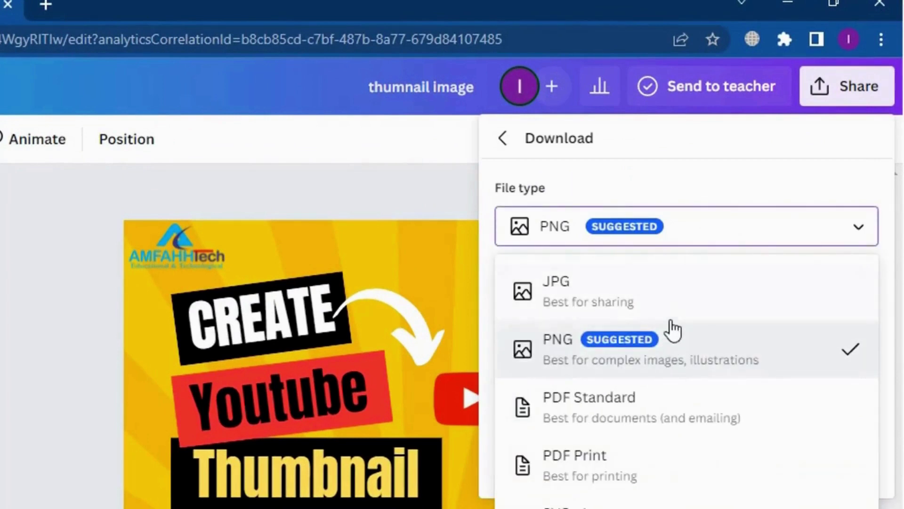
click(671, 306)
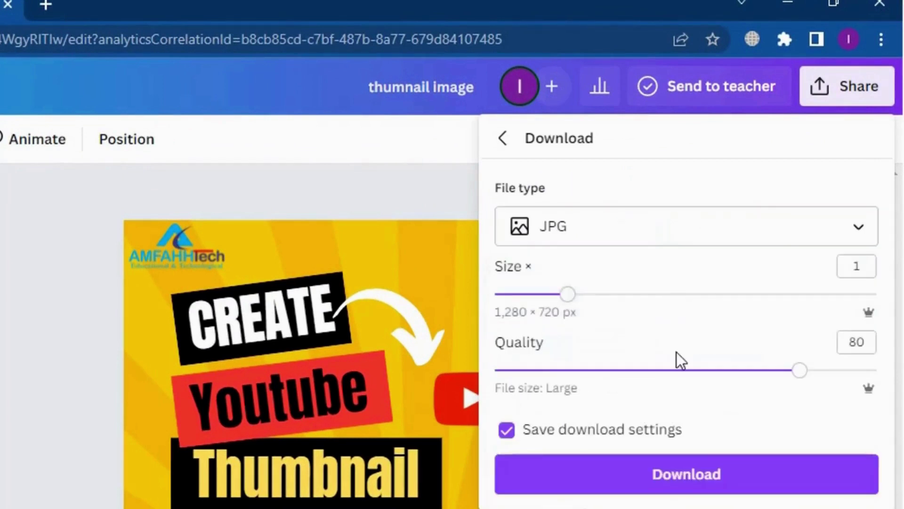
Step: Download the JPG and open thumnail image.jpg from Chrome's download bar
click(716, 483)
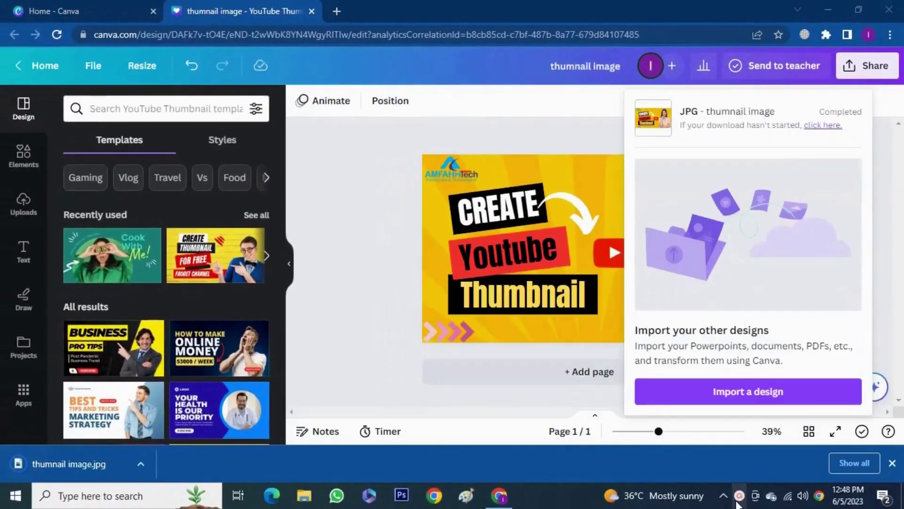
click(140, 464)
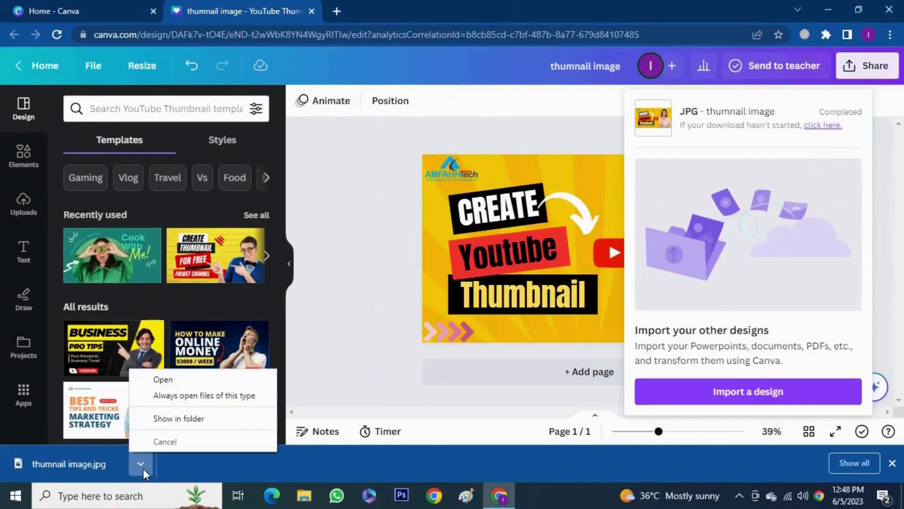
click(183, 379)
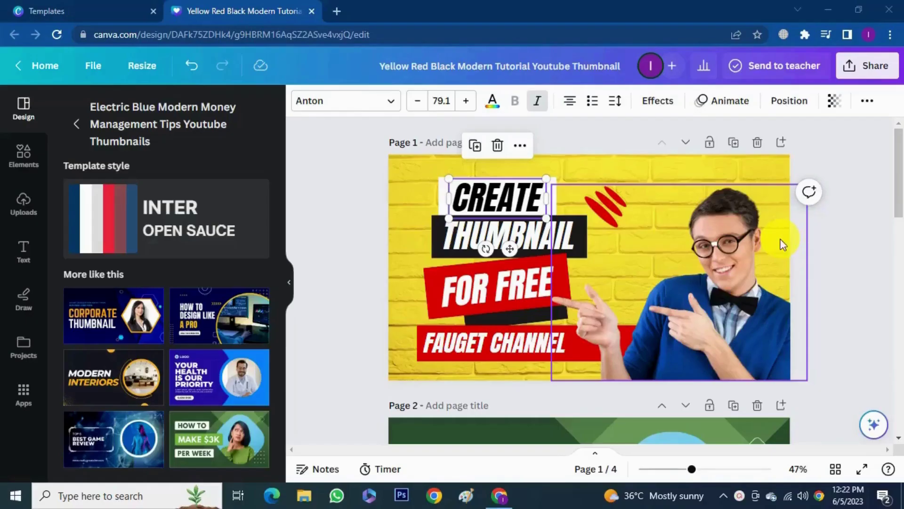
Step: Delete the man's photo and group the THUMBNAIL text with its black box
click(858, 248)
key(Delete)
click(428, 199)
click(431, 200)
double_click(452, 202)
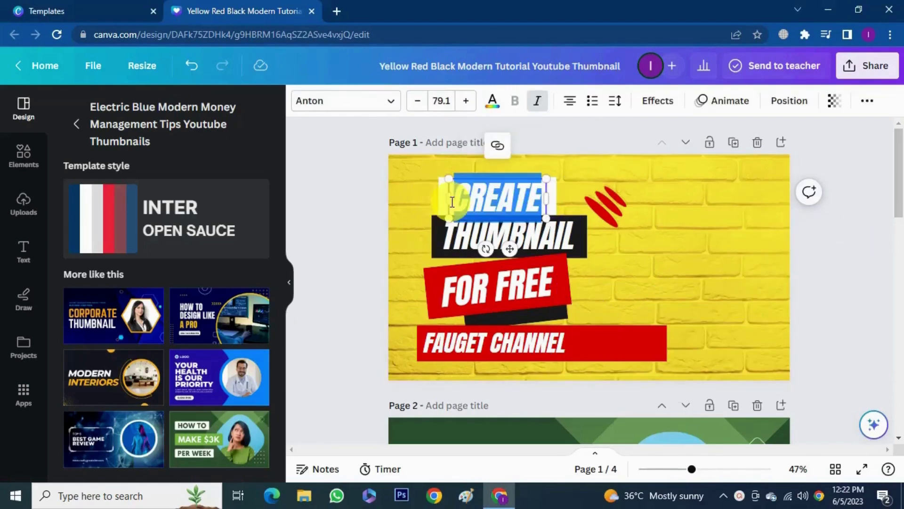
click(568, 236)
click(584, 247)
shift+click(518, 235)
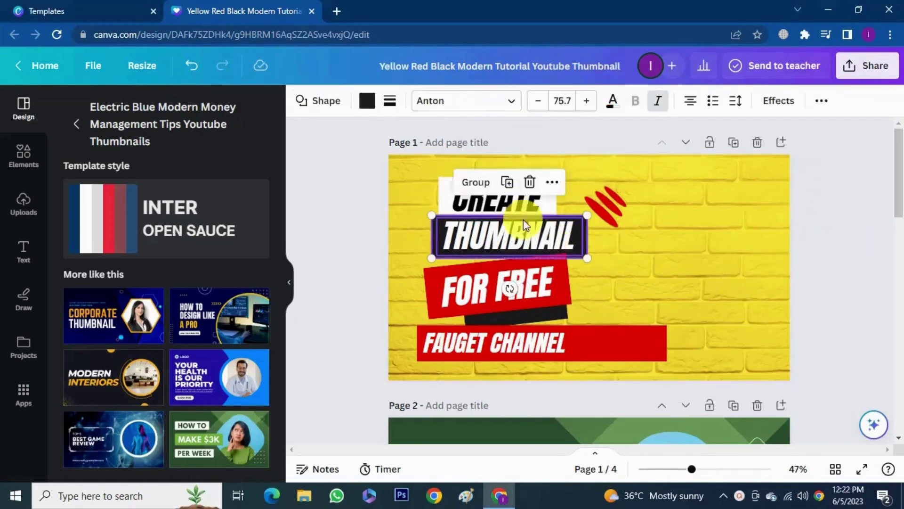
click(484, 188)
Step: Group the FOR FREE pieces, shift THUMBNAIL right and move FOR FREE up beside it
click(577, 289)
click(561, 306)
shift+click(520, 289)
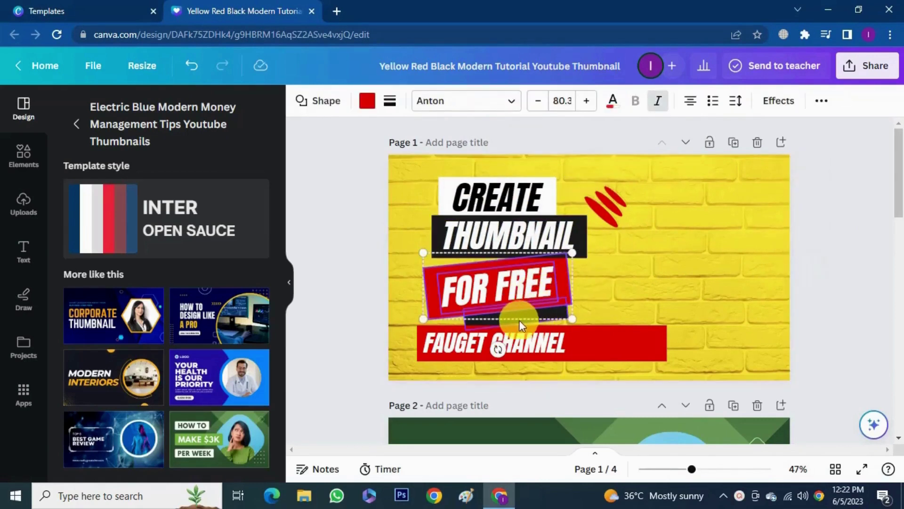
shift+click(510, 320)
click(464, 219)
drag(512, 238, 637, 248)
click(542, 288)
drag(514, 299, 508, 261)
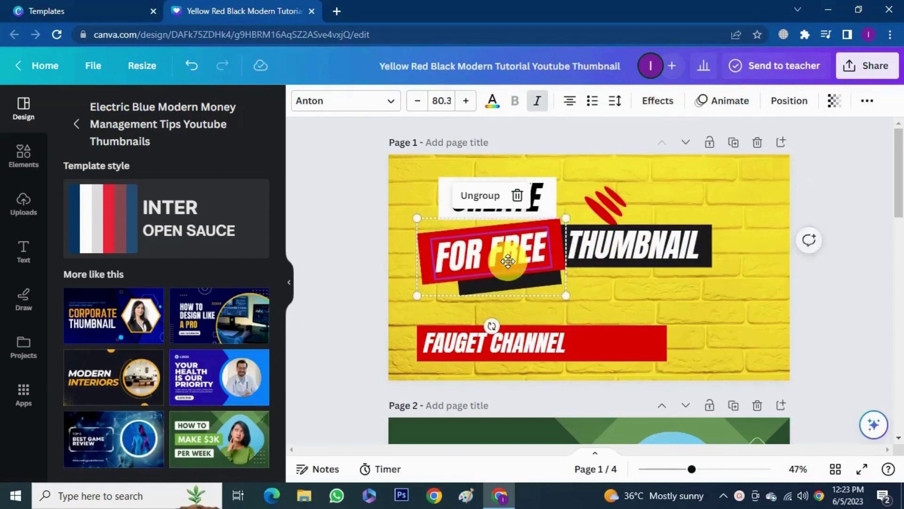
Step: Ungroup FOR FREE, retype it as YOUTUBE, and move THUMBNAIL below YOUTUBE
click(477, 195)
click(530, 255)
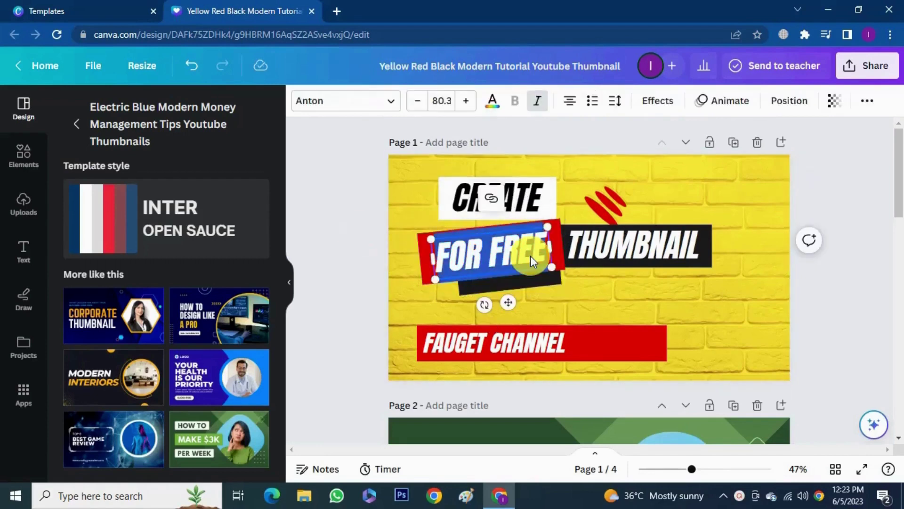
text(YOUTUBE)
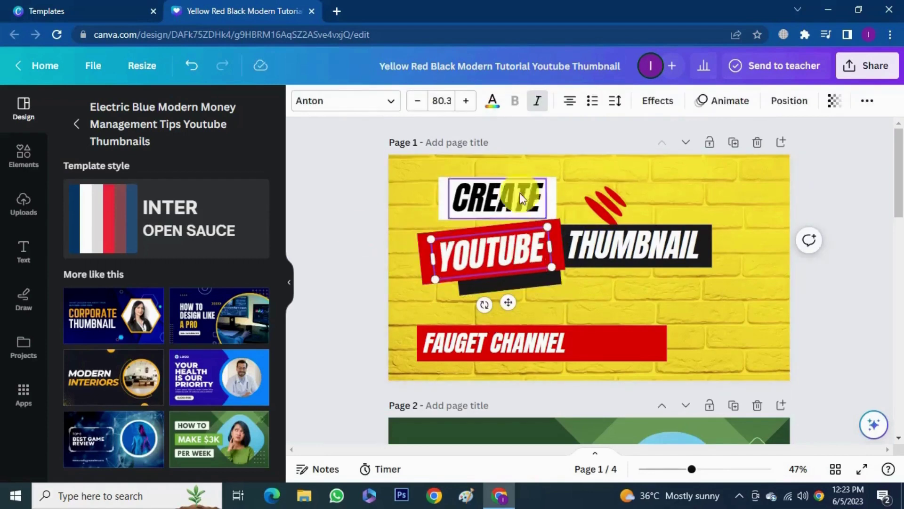
click(315, 264)
click(632, 257)
drag(622, 274, 497, 318)
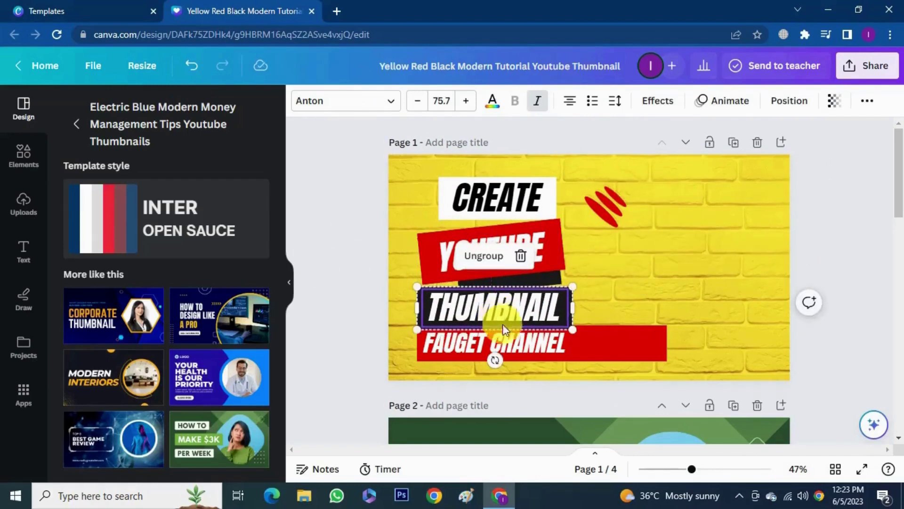
Step: Lower FAUGET CHANNEL with its red bar, and send YOUTUBE one layer backward
click(502, 340)
click(518, 359)
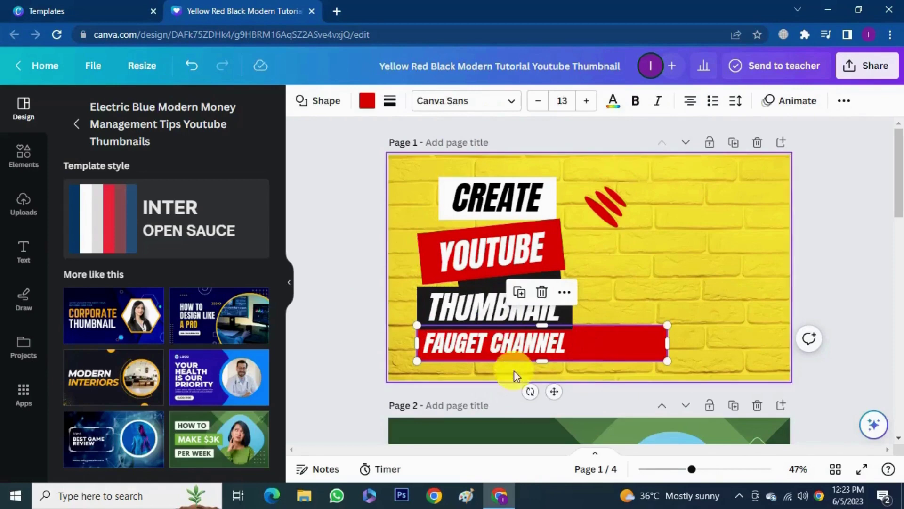
shift+click(507, 346)
drag(586, 355, 601, 367)
click(516, 316)
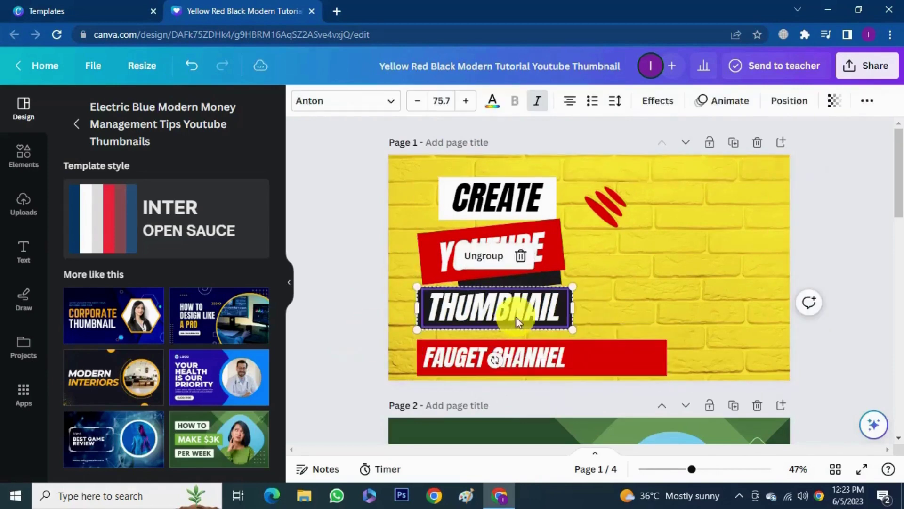
right_click(505, 252)
mouse_move(589, 281)
click(717, 337)
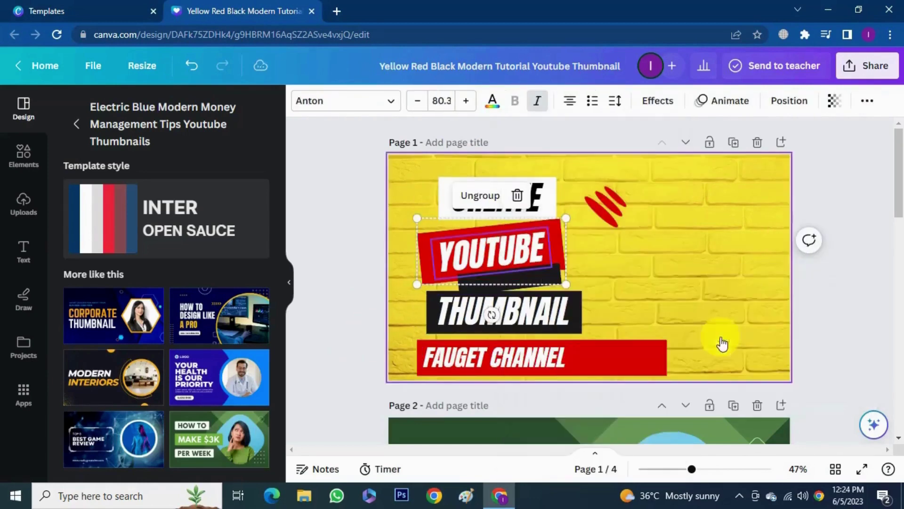
mouse_move(552, 246)
mouse_down()
mouse_move(541, 226)
mouse_move(545, 238)
mouse_up()
Step: Send the dark bar behind YOUTUBE one layer backward and nudge it and THUMBNAIL up
click(838, 289)
click(526, 272)
right_click(527, 273)
mouse_move(569, 279)
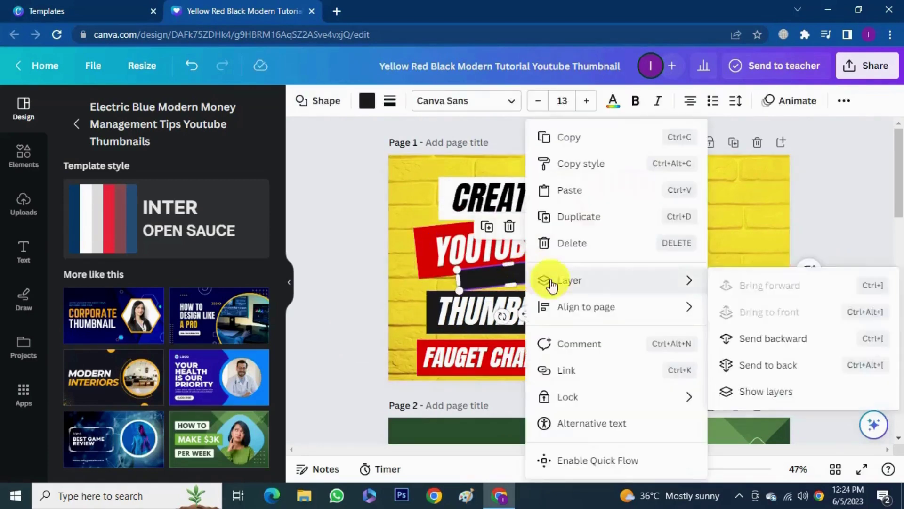
click(742, 344)
drag(476, 284, 475, 280)
drag(492, 309, 490, 304)
Step: Narrow the red label box to 485 wide and replace FAUGET CHANNEL with 2023
click(509, 347)
click(662, 361)
drag(667, 359, 577, 358)
click(513, 355)
triple_click(512, 355)
text(2023)
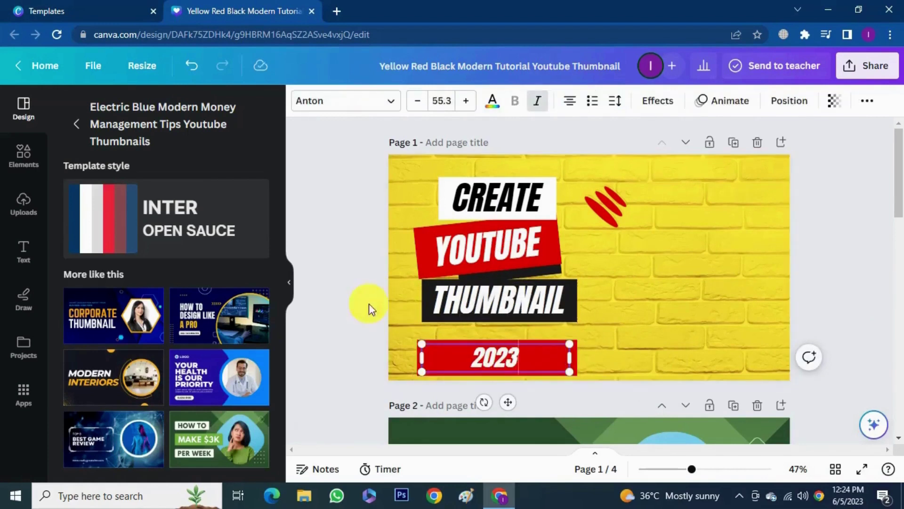
click(366, 313)
Step: Shrink the 2023 text and its red box to fit, centred beneath THUMBNAIL
click(565, 362)
drag(569, 357, 513, 357)
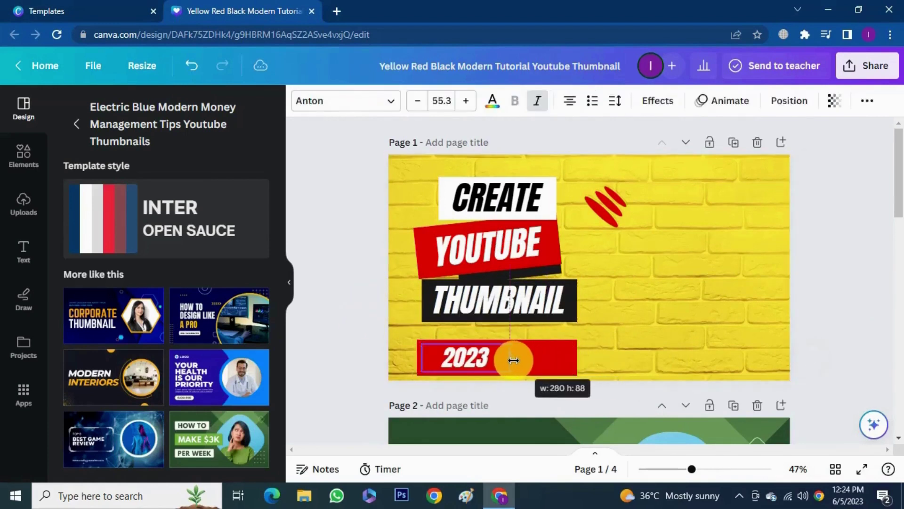
click(575, 357)
drag(575, 358, 511, 359)
drag(449, 356, 485, 348)
click(329, 313)
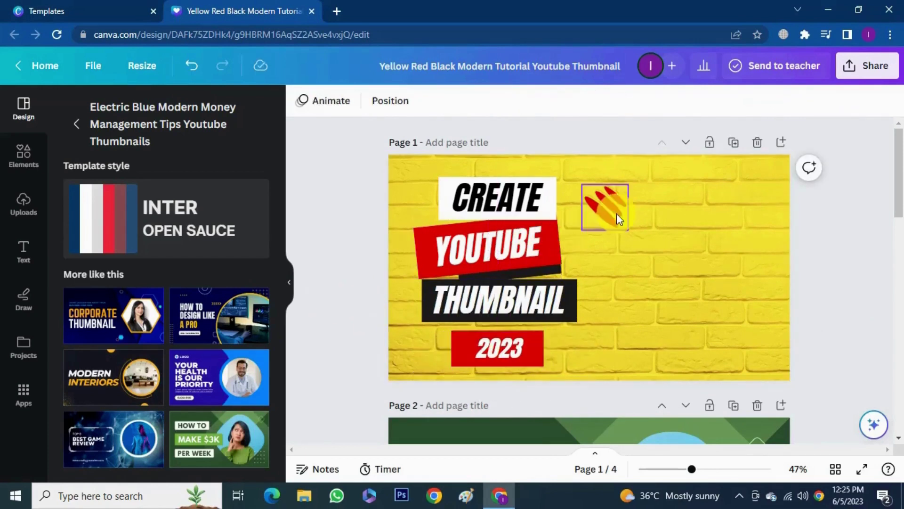
Step: Move the red stripes to the top-left beside CREATE and flip them horizontally
drag(606, 207, 400, 203)
click(452, 108)
click(482, 137)
click(326, 224)
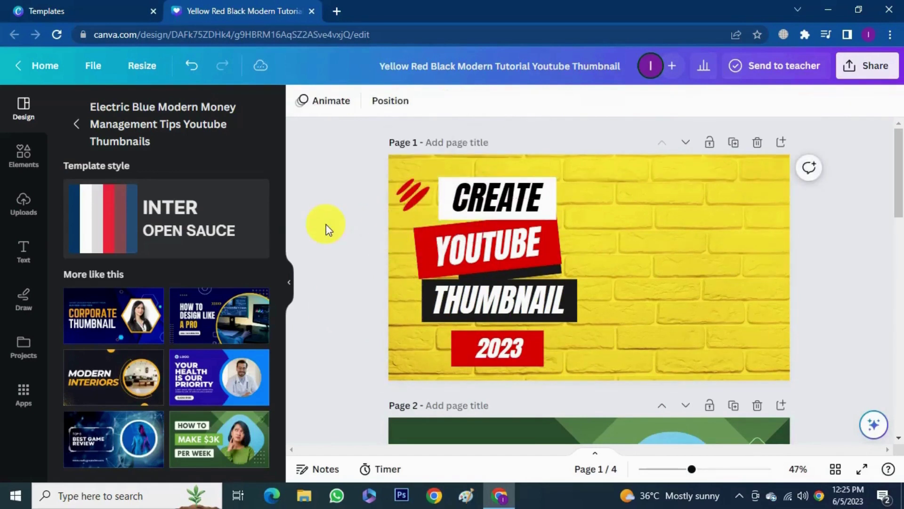
Step: Search Elements for 'youtube' and add the YouTube play-button graphic to the page
click(24, 155)
click(162, 111)
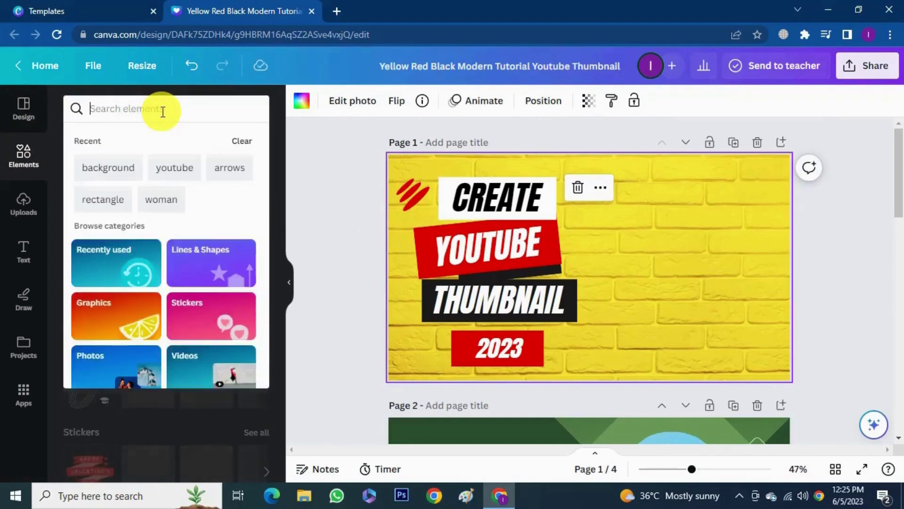
text(youtube)
key(Return)
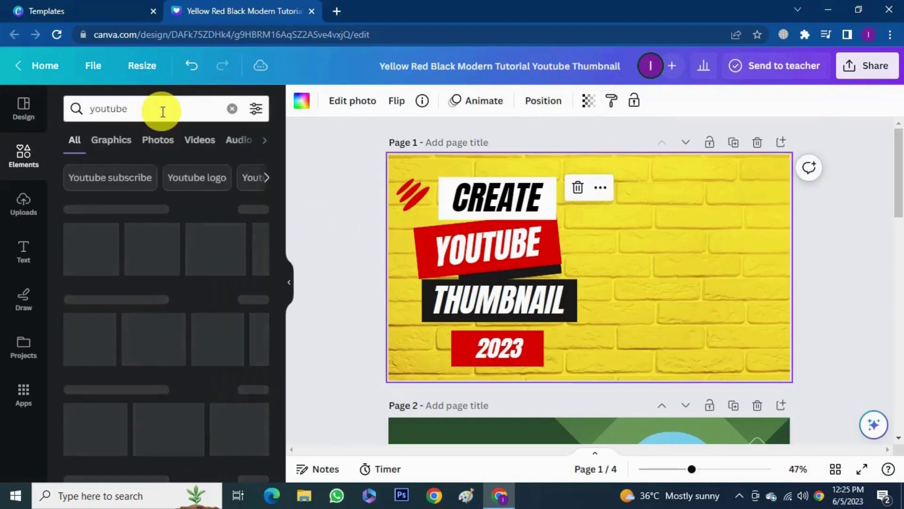
click(262, 219)
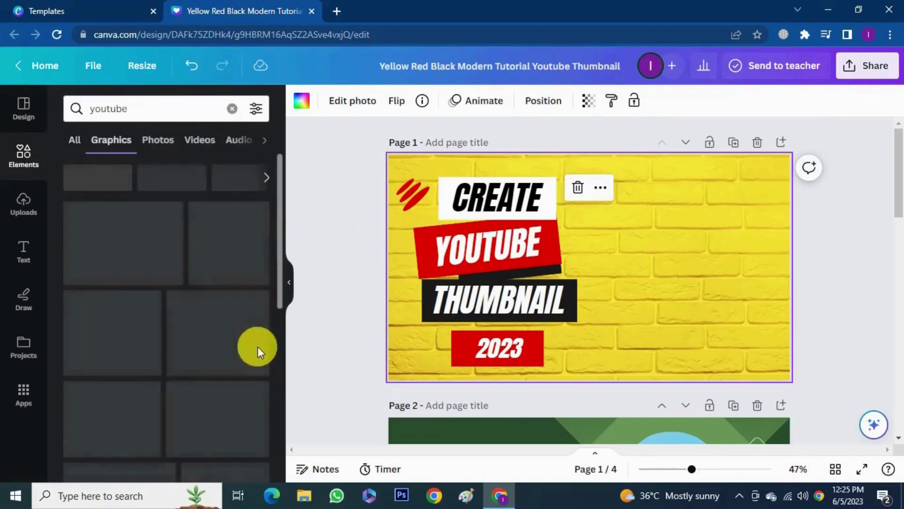
scroll(239, 325, down, 5)
drag(114, 275, 698, 303)
Step: Search 'canva', add the Canva logo at 211 by 211, tilted about 25 degrees, top-right
scroll(186, 349, up, 4)
scroll(179, 344, up, 2)
drag(143, 111, 70, 109)
text(canva)
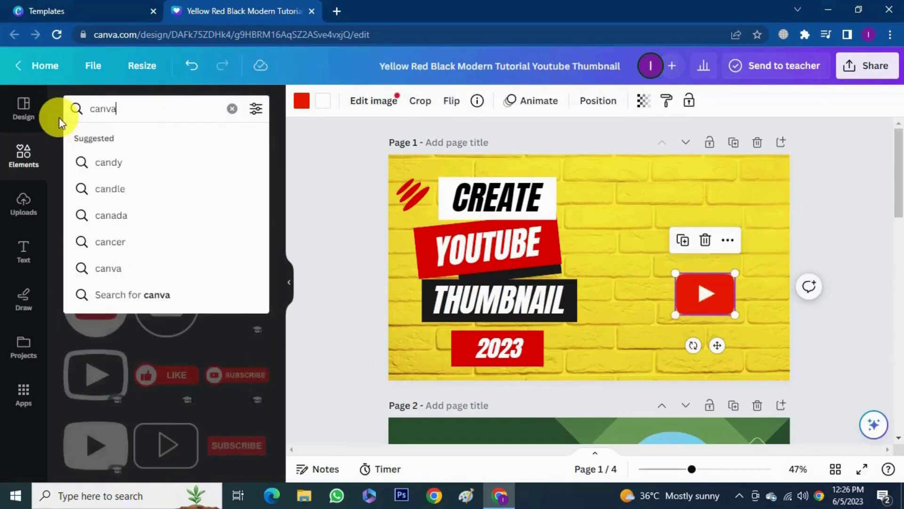
key(Return)
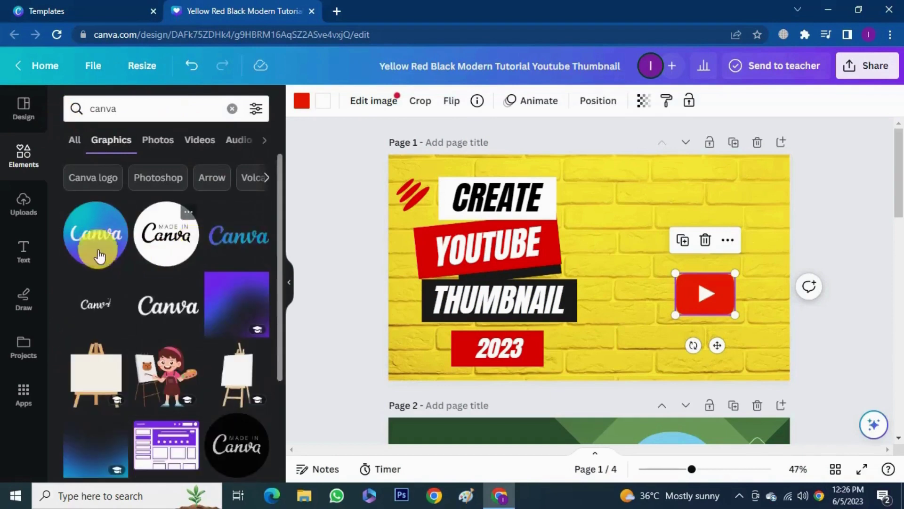
drag(95, 251, 605, 352)
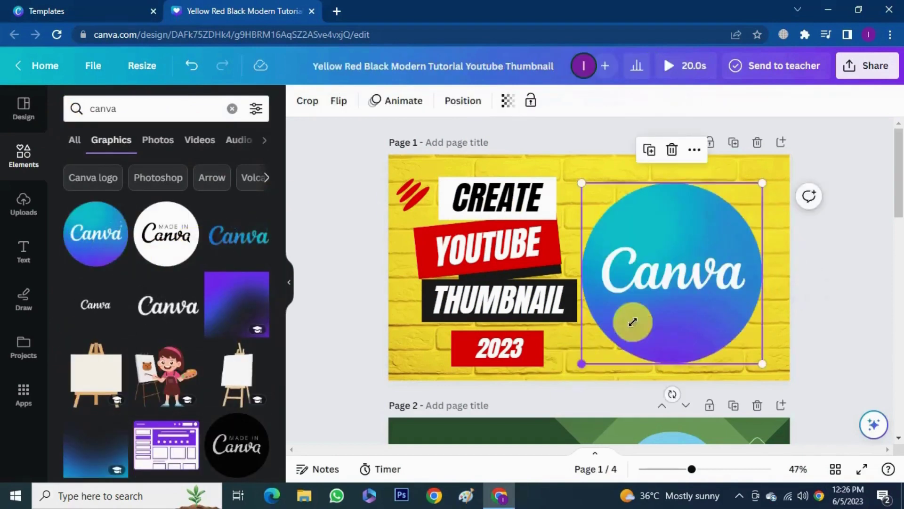
drag(647, 311, 693, 254)
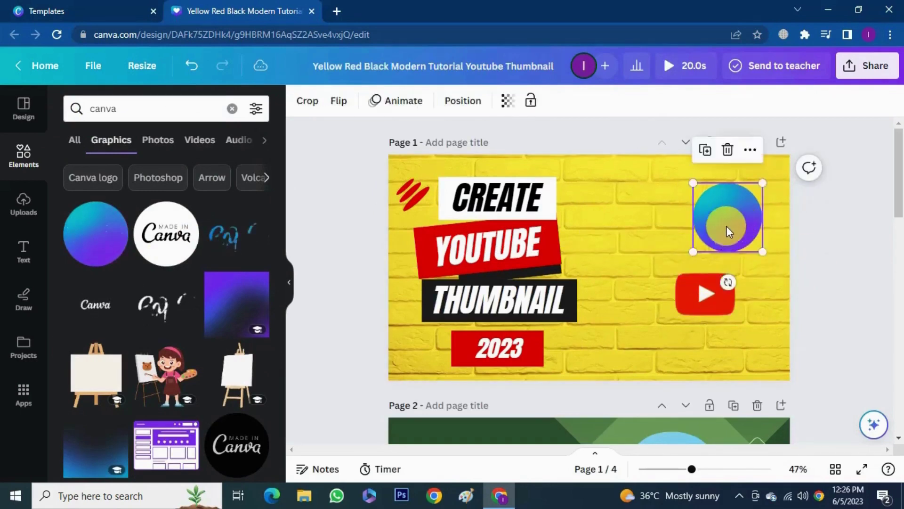
drag(722, 218, 700, 199)
drag(770, 198, 765, 223)
drag(697, 193, 737, 201)
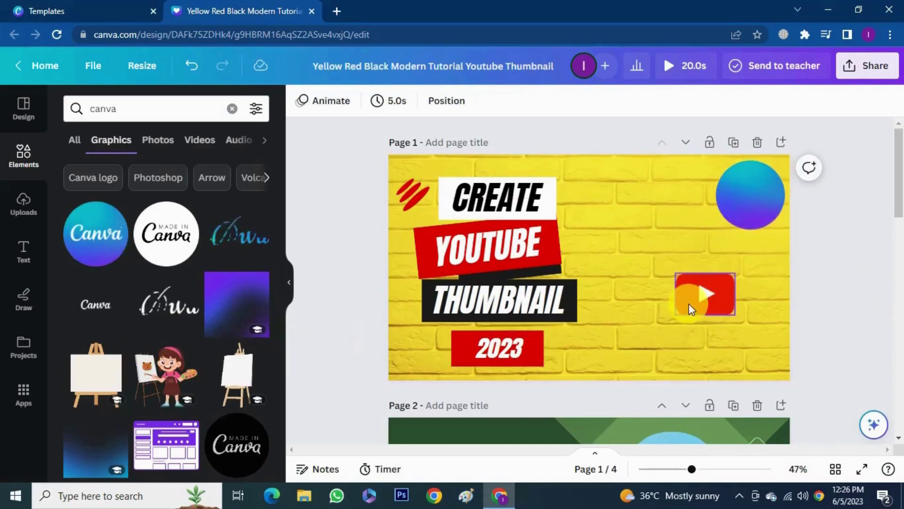
Step: Lower the play button and add a curved white arrow from an 'arrow' Elements search
drag(686, 312, 686, 341)
click(24, 108)
click(24, 155)
double_click(125, 108)
text(arrow)
key(Return)
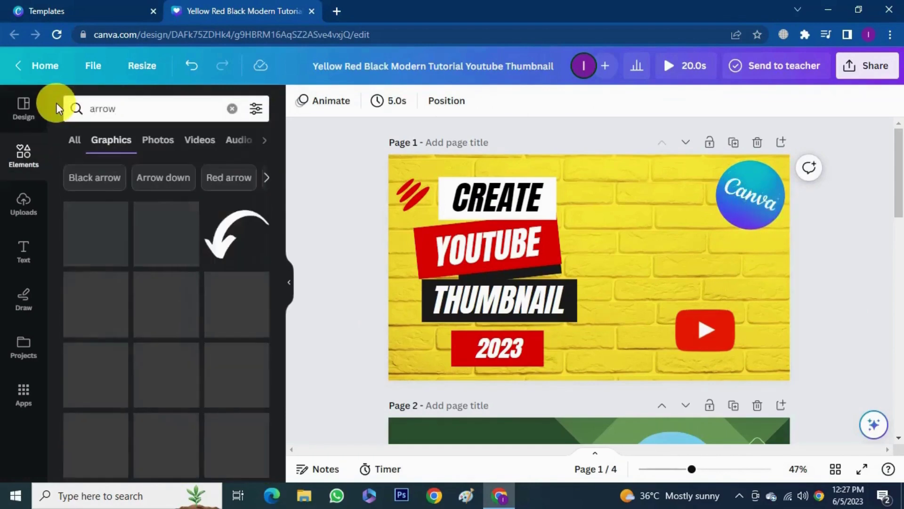
drag(242, 227, 615, 256)
Step: Flip the arrow horizontally, shrink it to about 277 by 205, and position it
click(436, 108)
click(440, 135)
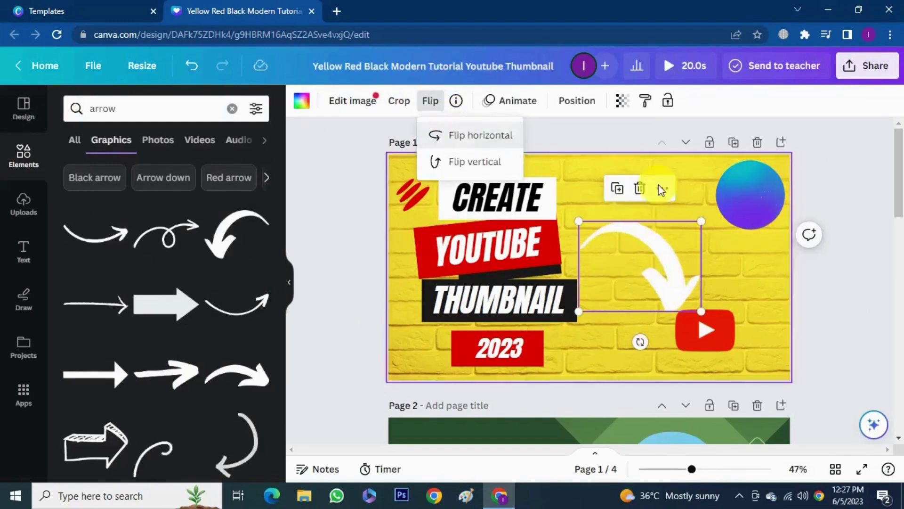
drag(694, 275, 688, 274)
drag(695, 220, 681, 268)
drag(620, 283, 625, 297)
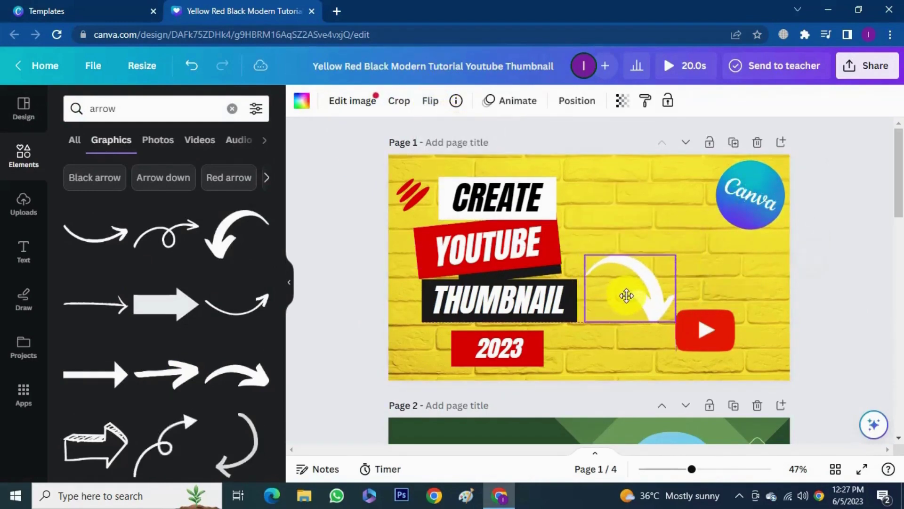
click(336, 281)
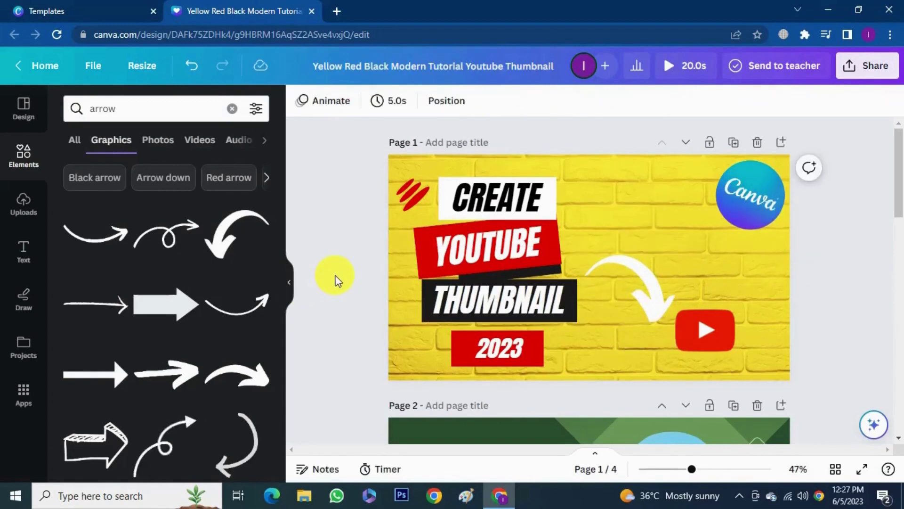
Step: Widen the Tutorial text to one line, place it below the arrow, and recolour it
click(145, 113)
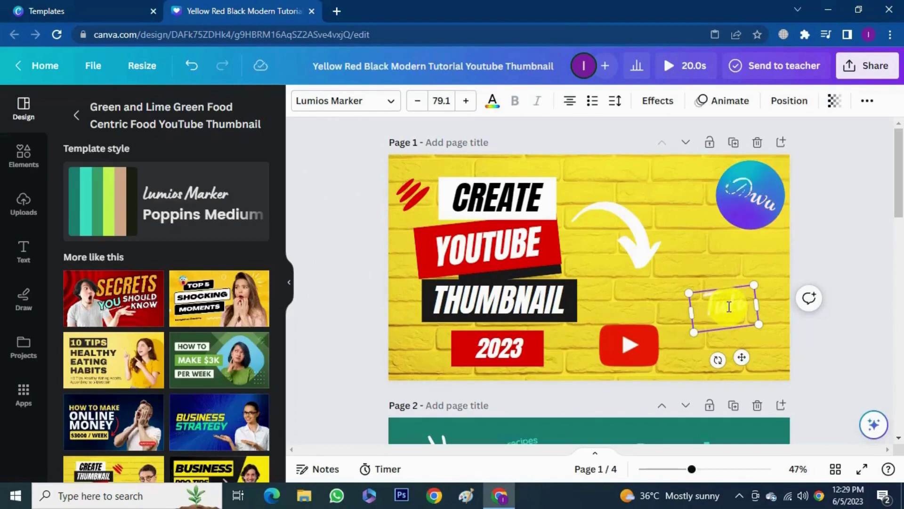
drag(761, 324, 794, 305)
drag(743, 325, 724, 287)
click(491, 101)
click(122, 180)
Step: Straighten the Canva logo upright and reposition Tutorial, the logo, arrow and play button
click(737, 196)
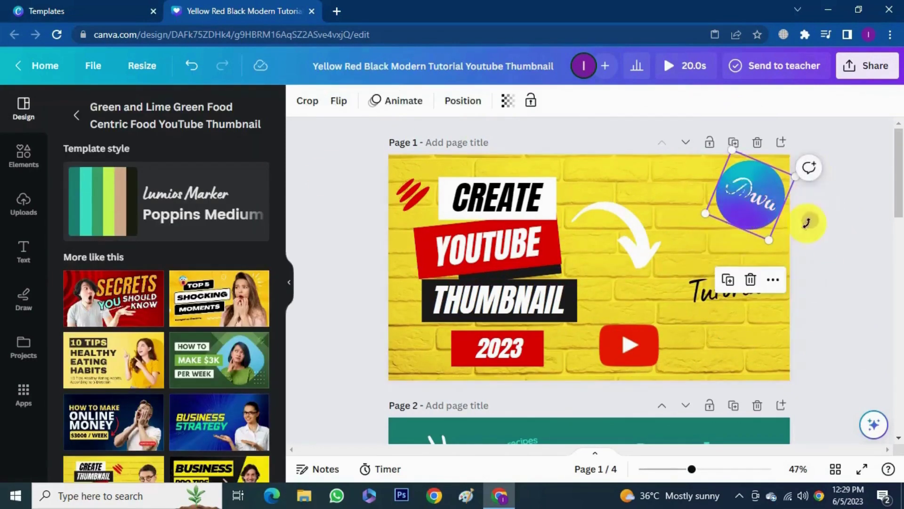
mouse_move(807, 222)
mouse_down()
mouse_move(832, 191)
mouse_move(803, 224)
mouse_up()
drag(702, 289, 709, 306)
drag(738, 202, 704, 241)
drag(615, 249, 622, 256)
drag(629, 344, 649, 346)
click(852, 328)
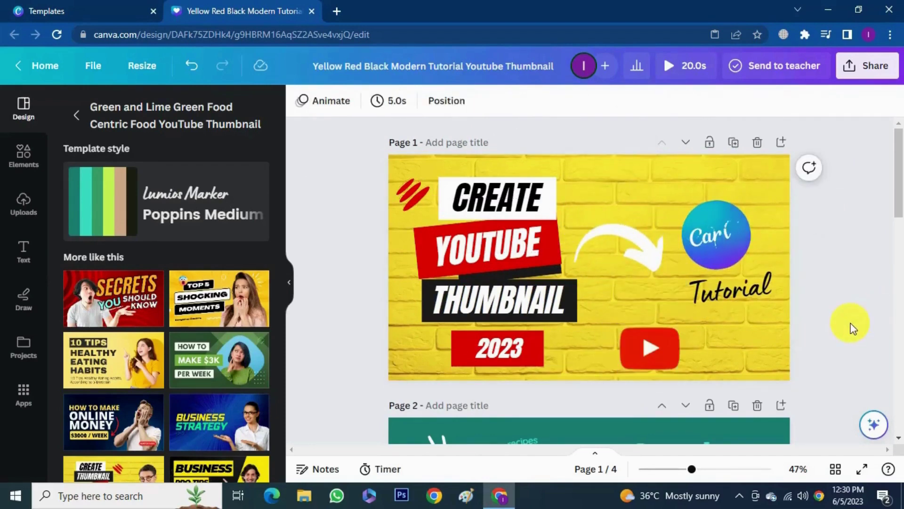
Step: Add the AMFAHHTech logo from Uploads to the page and enlarge it
click(23, 202)
scroll(177, 393, down, 3)
drag(177, 389, 730, 218)
drag(657, 218, 641, 227)
Step: Undo the logo enlargement and move the AMFAHHTech logo to the top-right corner
key(ctrl+z)
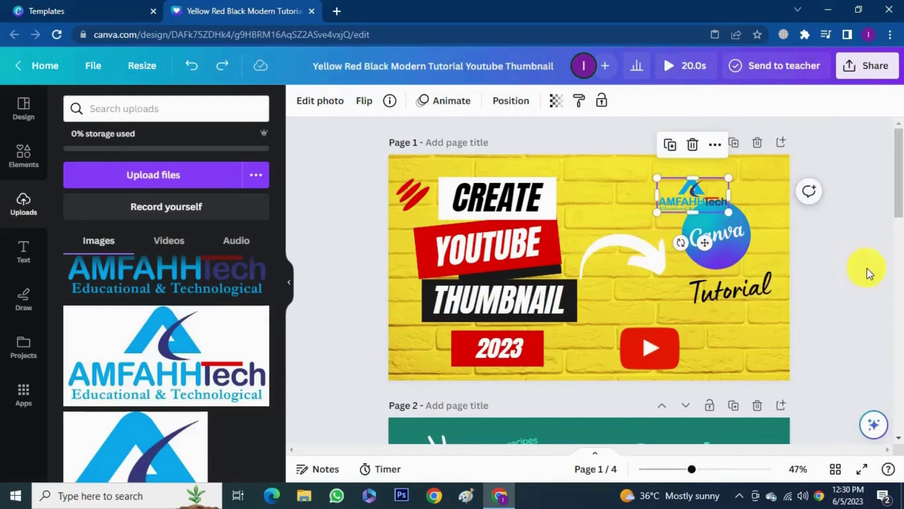
click(869, 272)
drag(707, 196, 764, 178)
click(869, 264)
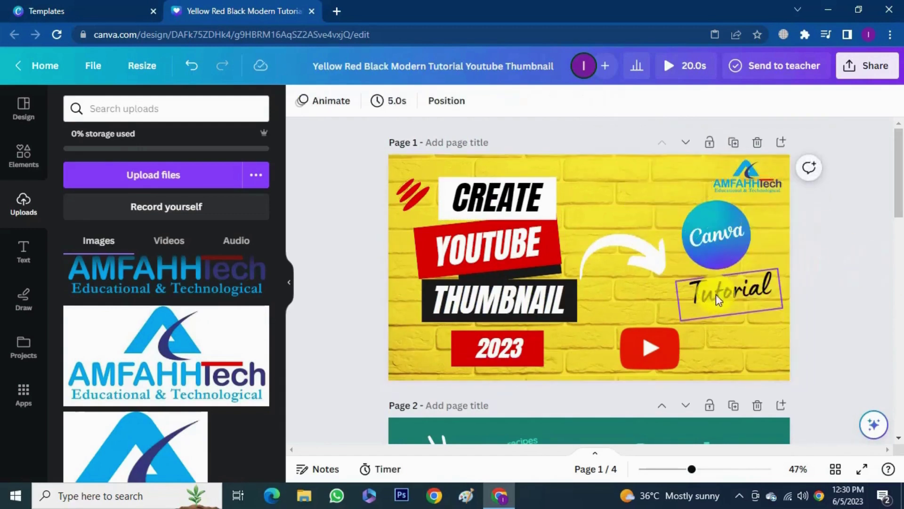
Step: Lower Tutorial and the Canva circle, and move the play button near the top
drag(719, 302, 723, 329)
drag(723, 239, 727, 272)
key(Escape)
drag(657, 354, 631, 199)
click(631, 273)
mouse_move(702, 278)
mouse_down()
mouse_move(691, 282)
mouse_move(713, 298)
mouse_move(712, 290)
mouse_up()
click(834, 292)
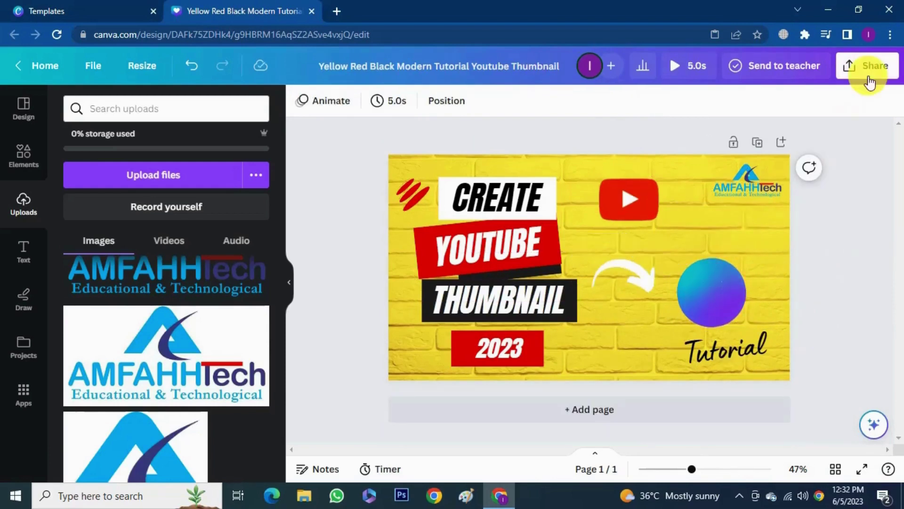
Step: Download the brick thumbnail from Share > Download as a JPG file
click(872, 78)
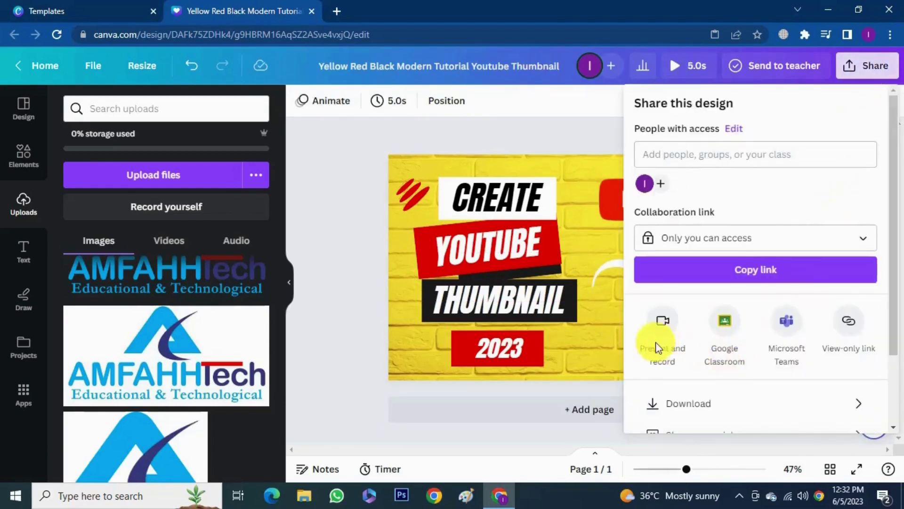
click(686, 403)
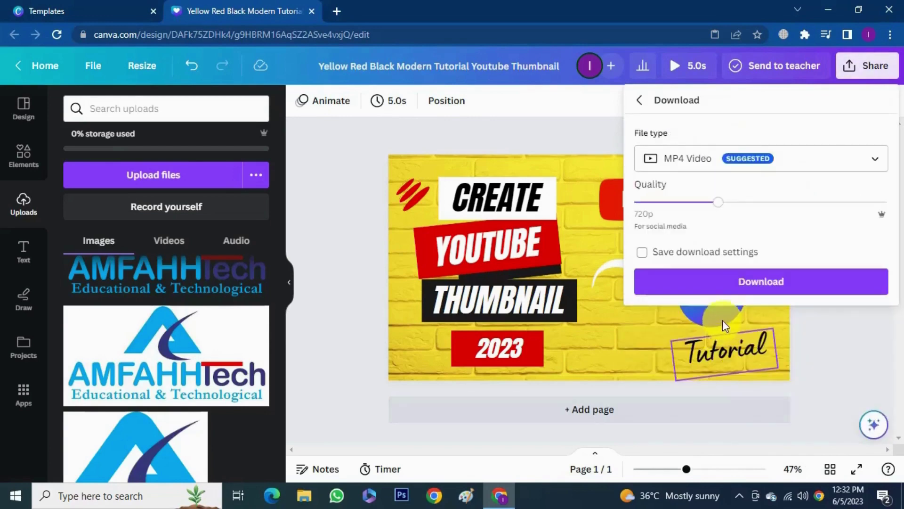
click(773, 169)
click(737, 204)
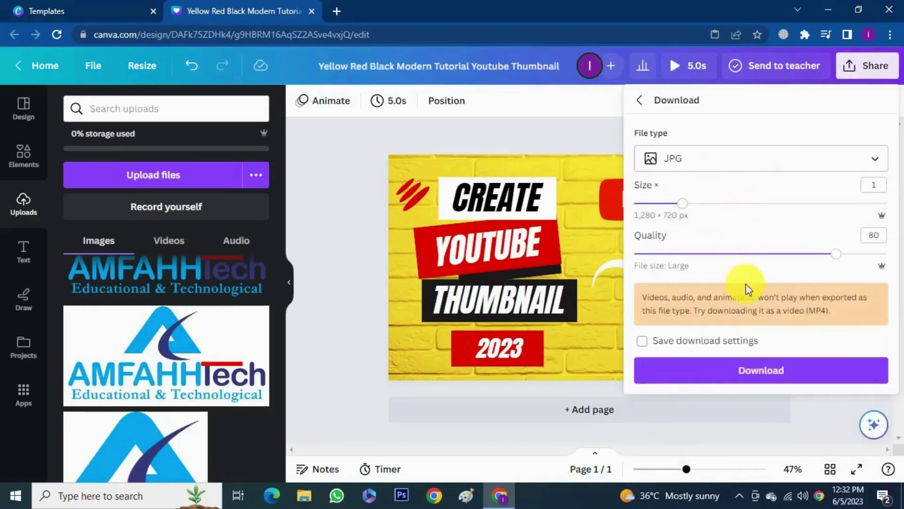
click(747, 375)
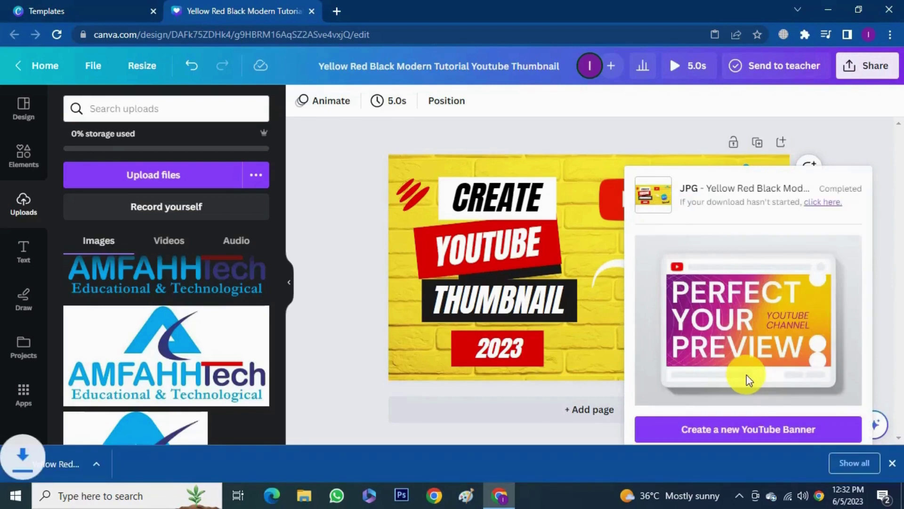